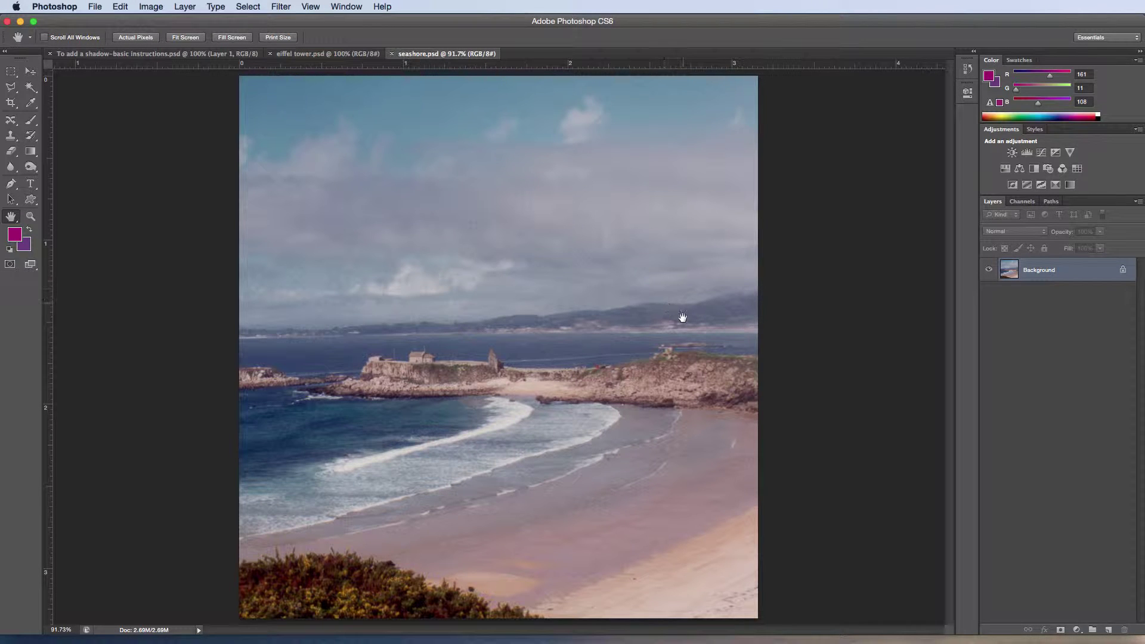
Step: Switch to eiffel tower.psd and unlock its Background layer by converting it to Layer 0
{"action": "left_click", "coordinate": [309, 55]}
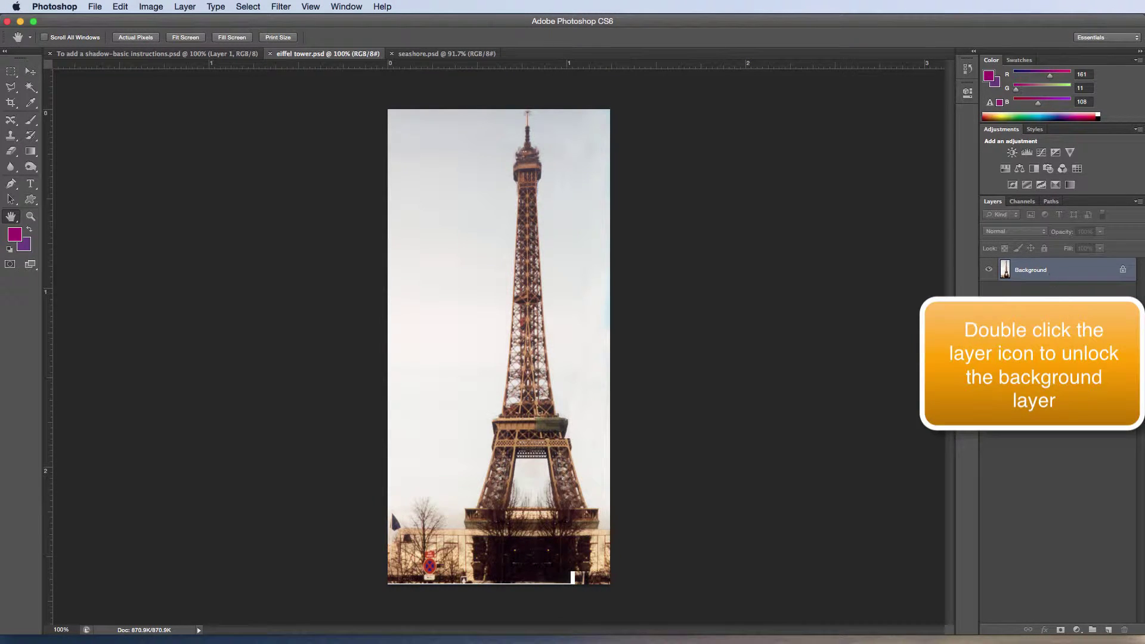
{"action": "double_click", "coordinate": [1027, 272]}
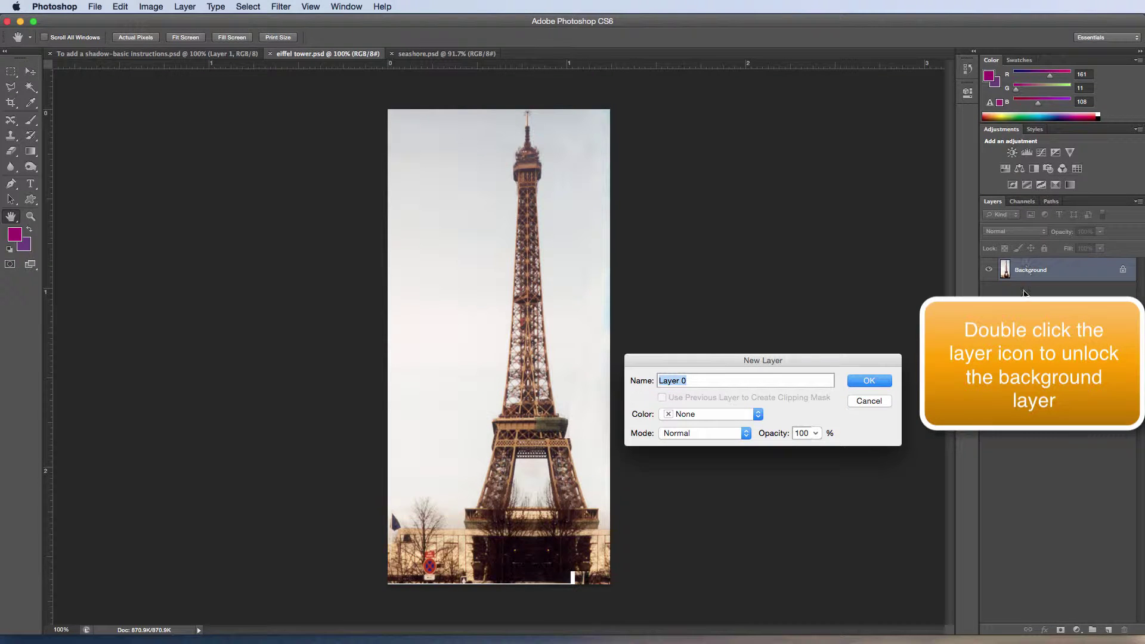
{"action": "left_click", "coordinate": [870, 381]}
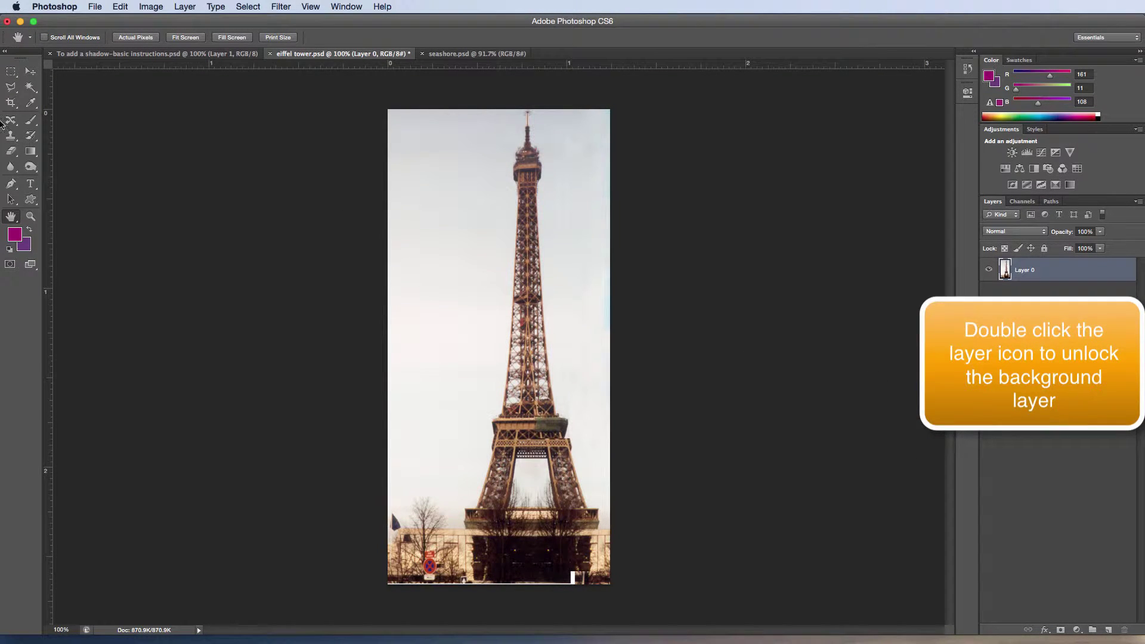
Step: Select the sky around the tower with the Magic Wand at tolerance 32, extend it to similar areas, delete it and deselect
{"action": "left_click", "coordinate": [29, 89]}
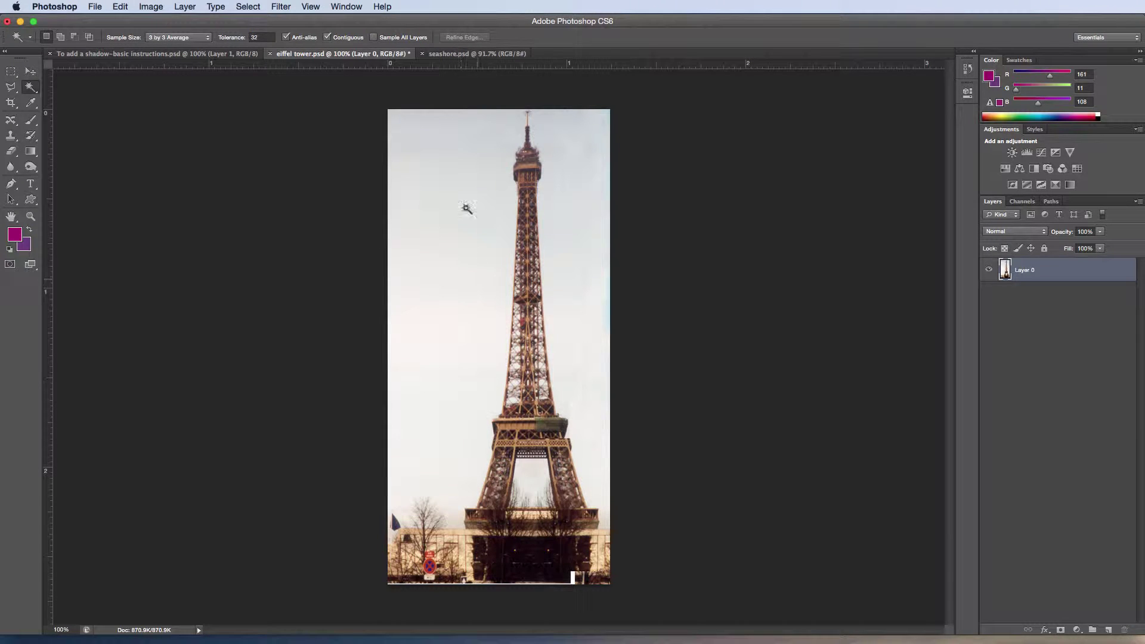
{"action": "left_click", "coordinate": [477, 288]}
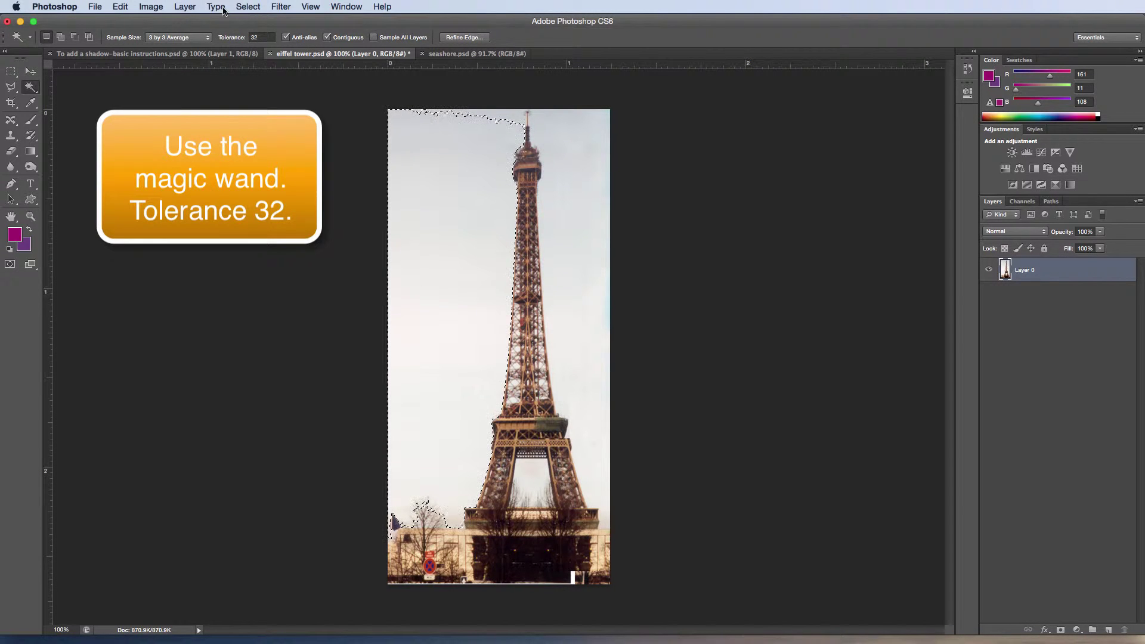
{"action": "left_click", "coordinate": [256, 6]}
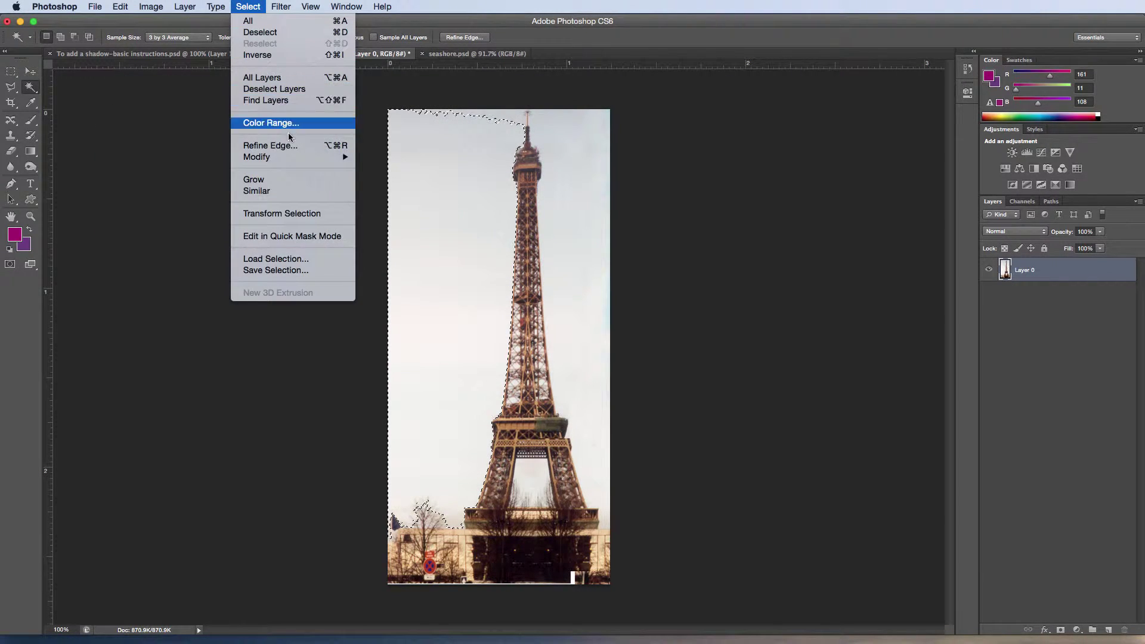
{"action": "left_click", "coordinate": [272, 192]}
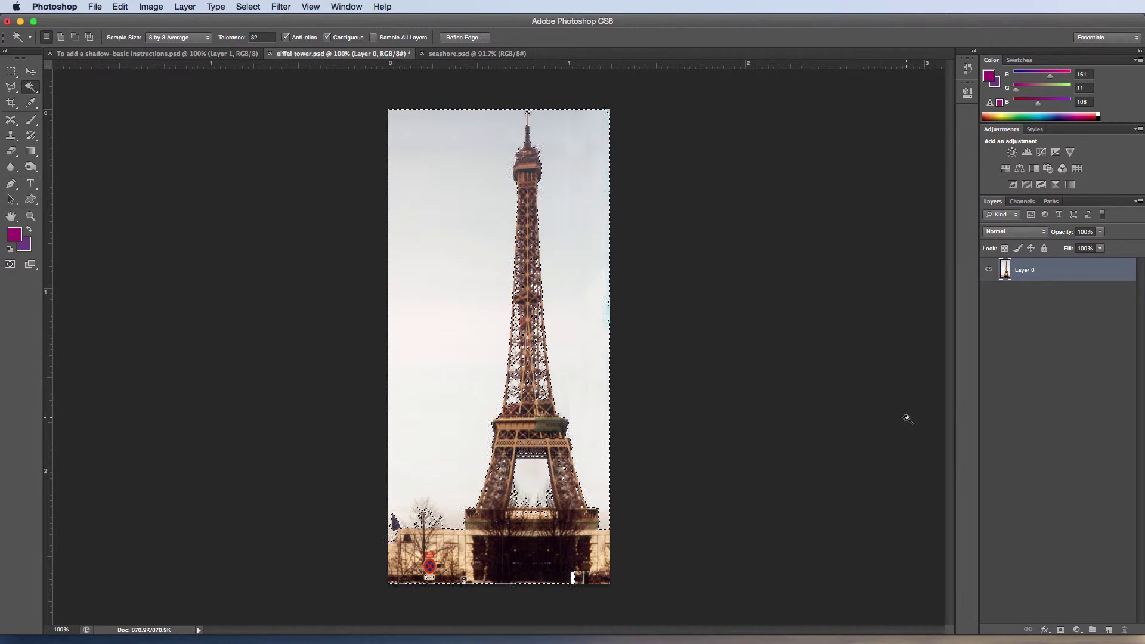
{"action": "key", "text": "Delete"}
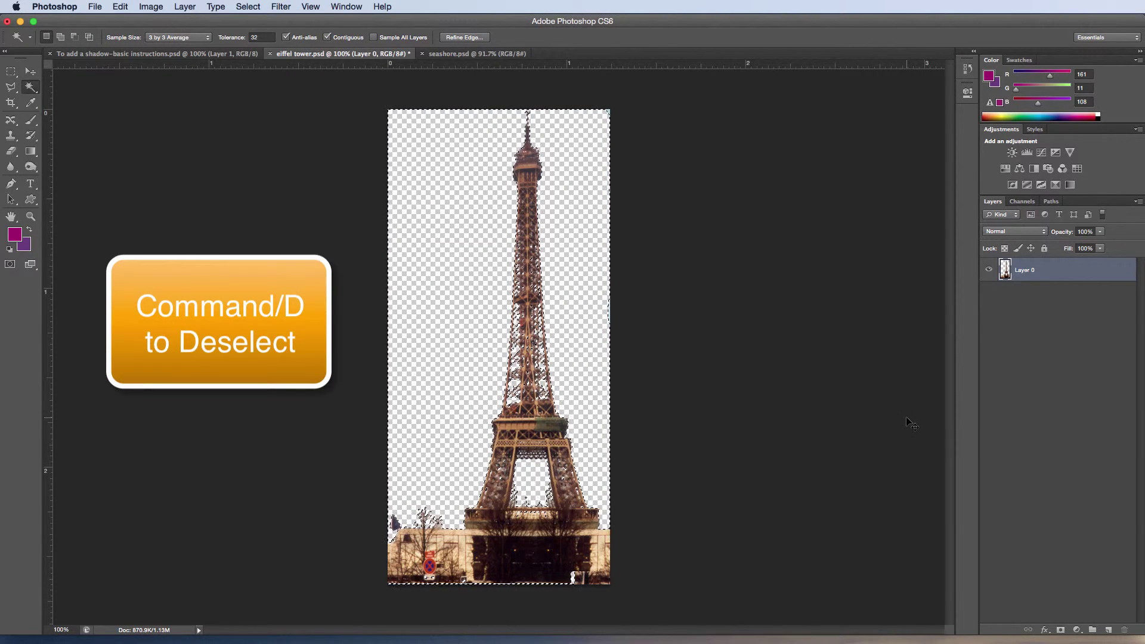
{"action": "key", "text": "super+d"}
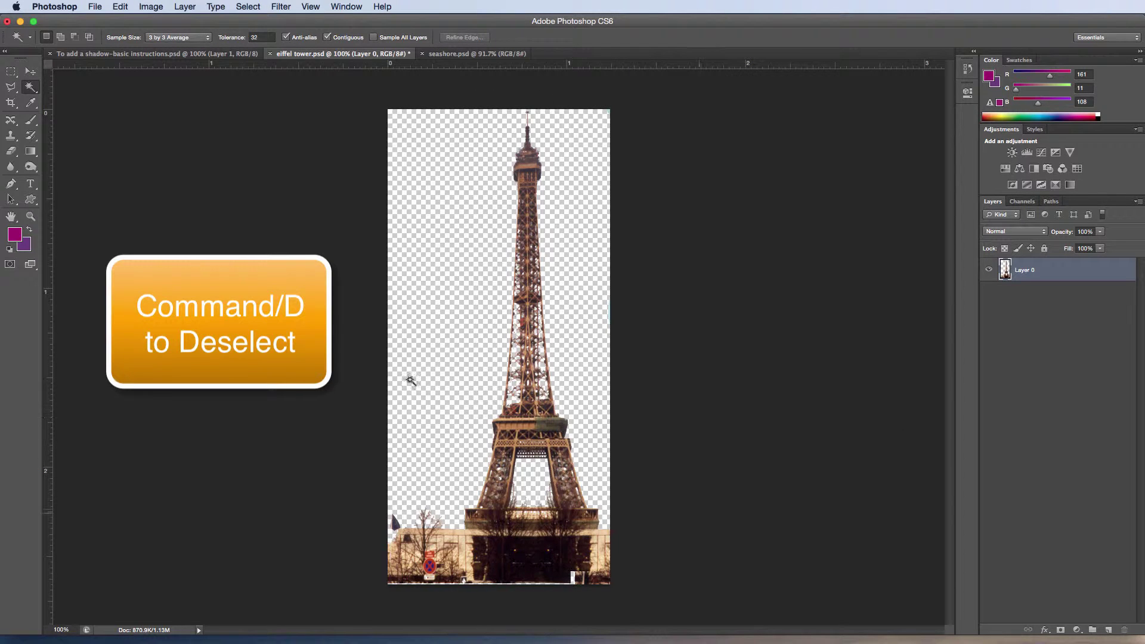
Step: Delete the strip with the buildings and trees below the tower's legs using a rectangular marquee selection, and deselect
{"action": "left_click", "coordinate": [11, 72]}
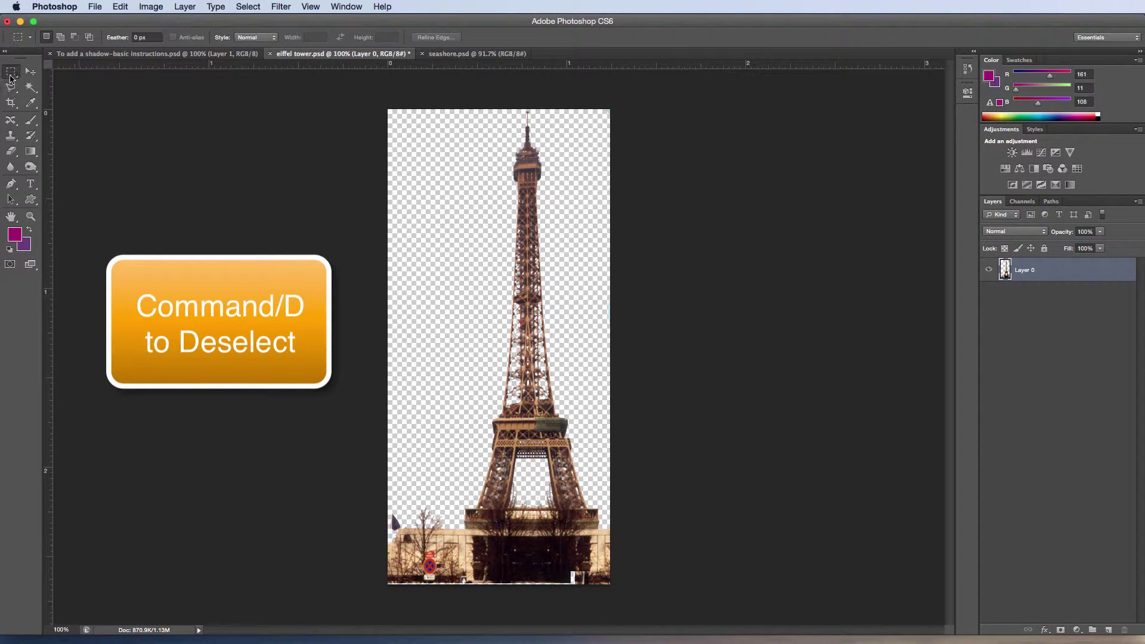
{"action": "left_click_drag", "start_coordinate": [387, 496], "coordinate": [633, 591]}
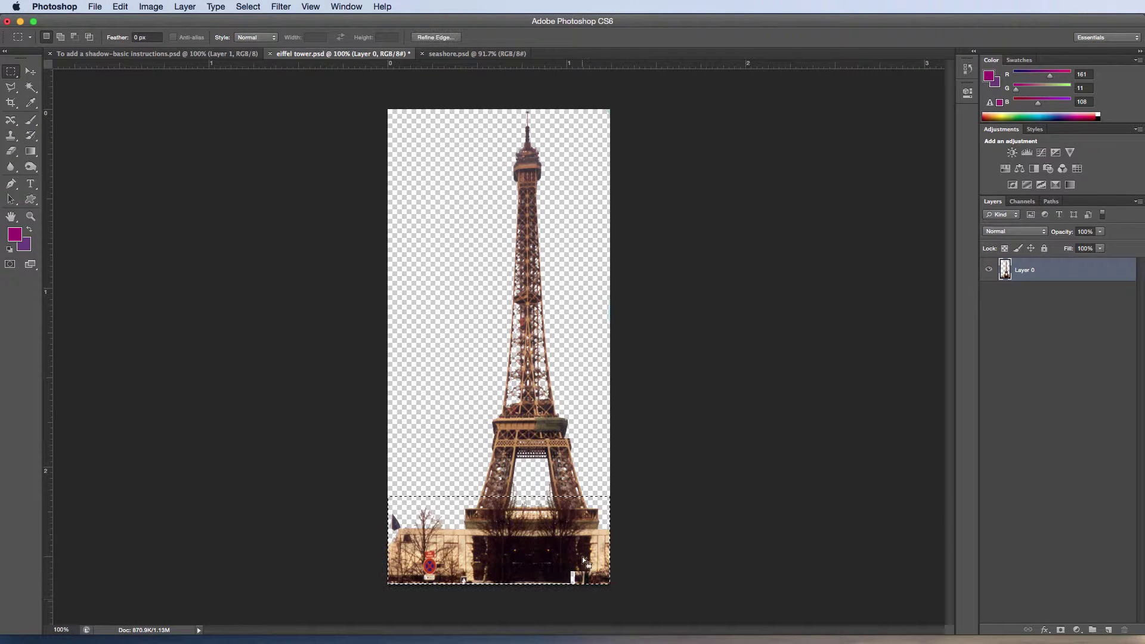
{"action": "left_click_drag", "start_coordinate": [585, 561], "coordinate": [584, 569]}
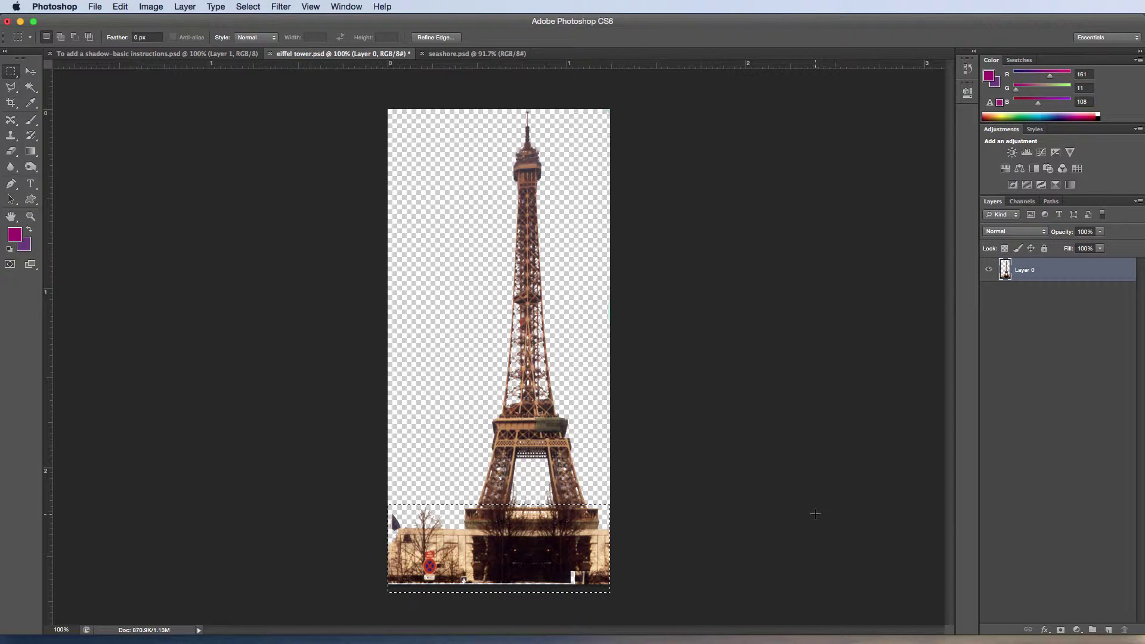
{"action": "key", "text": "Delete"}
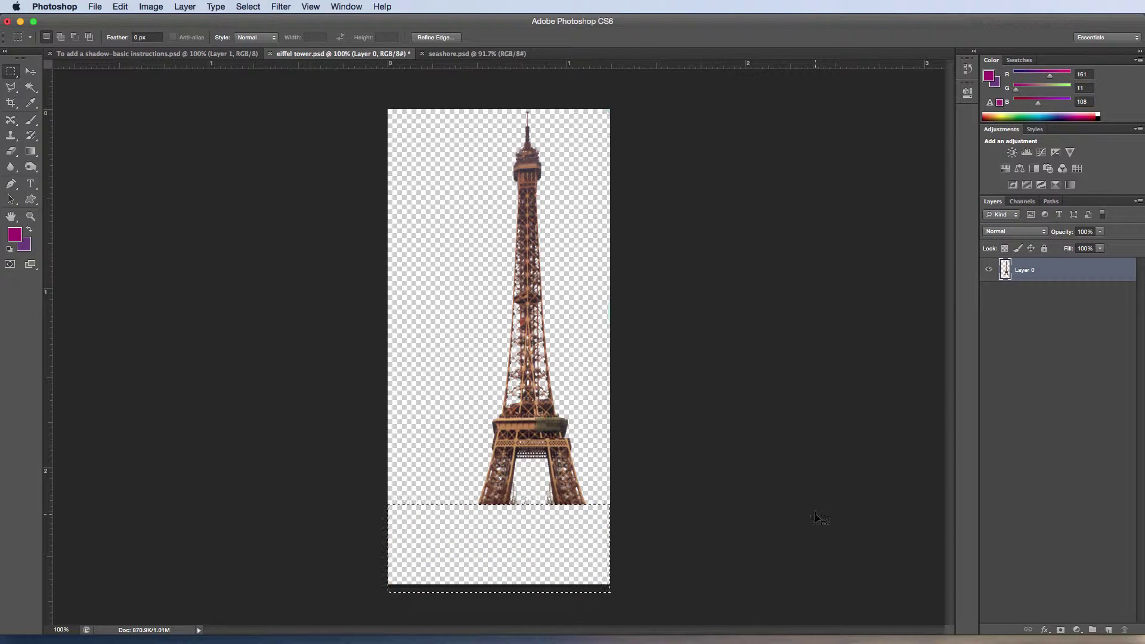
{"action": "key", "text": "super+d"}
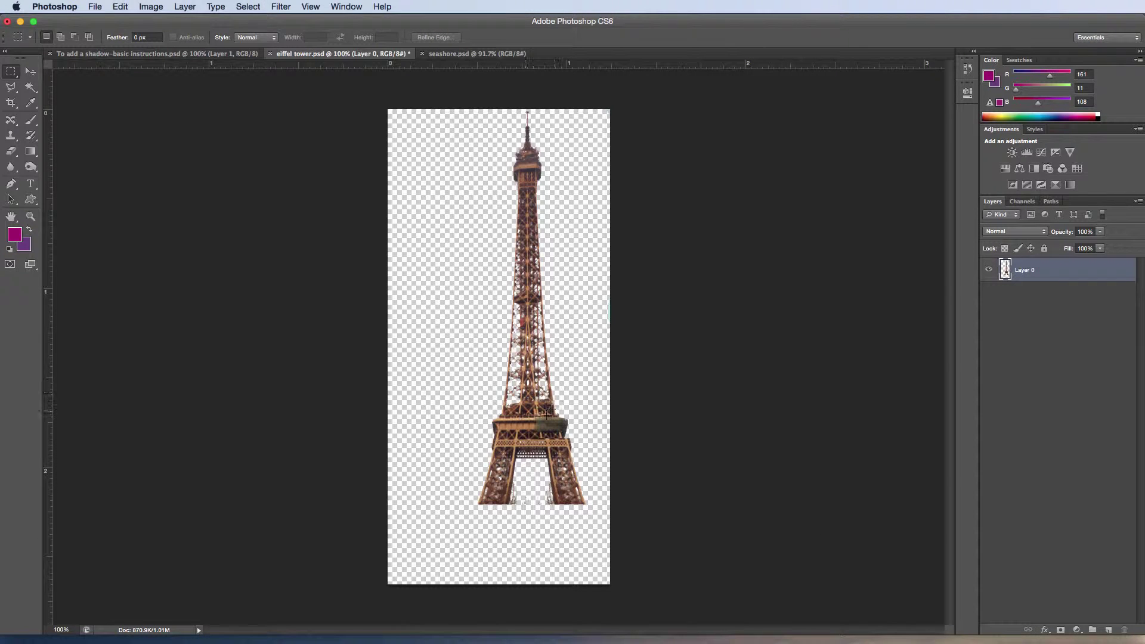
Step: Move the cut-out tower into seashore.psd as a new layer and place it over the water and beach
{"action": "left_click", "coordinate": [30, 71]}
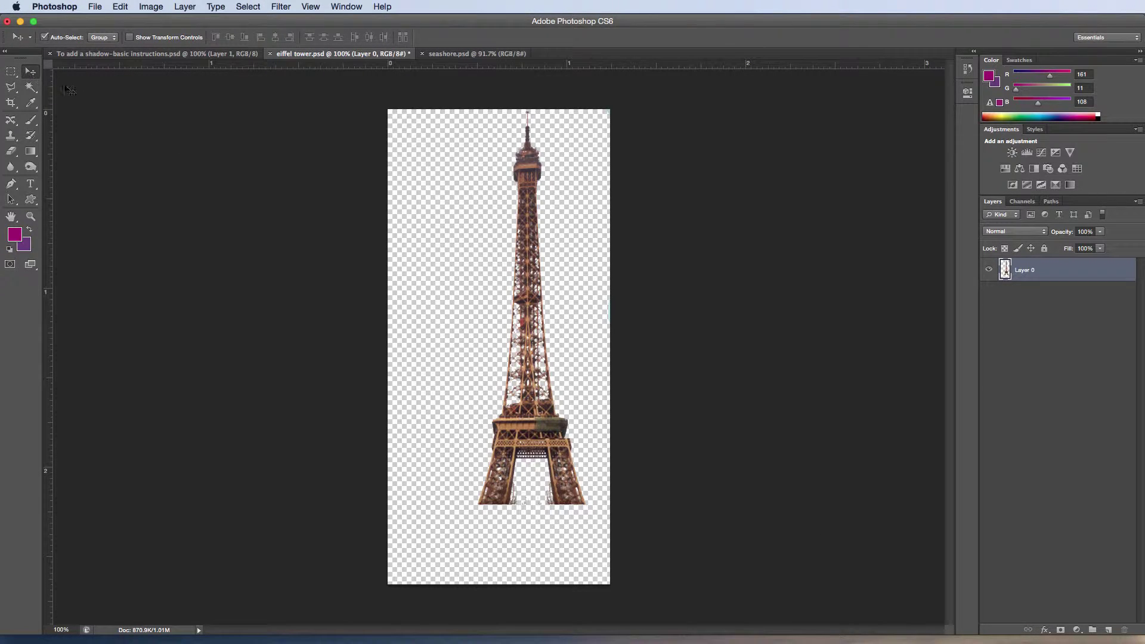
{"action": "left_click_drag", "start_coordinate": [533, 173], "coordinate": [465, 53]}
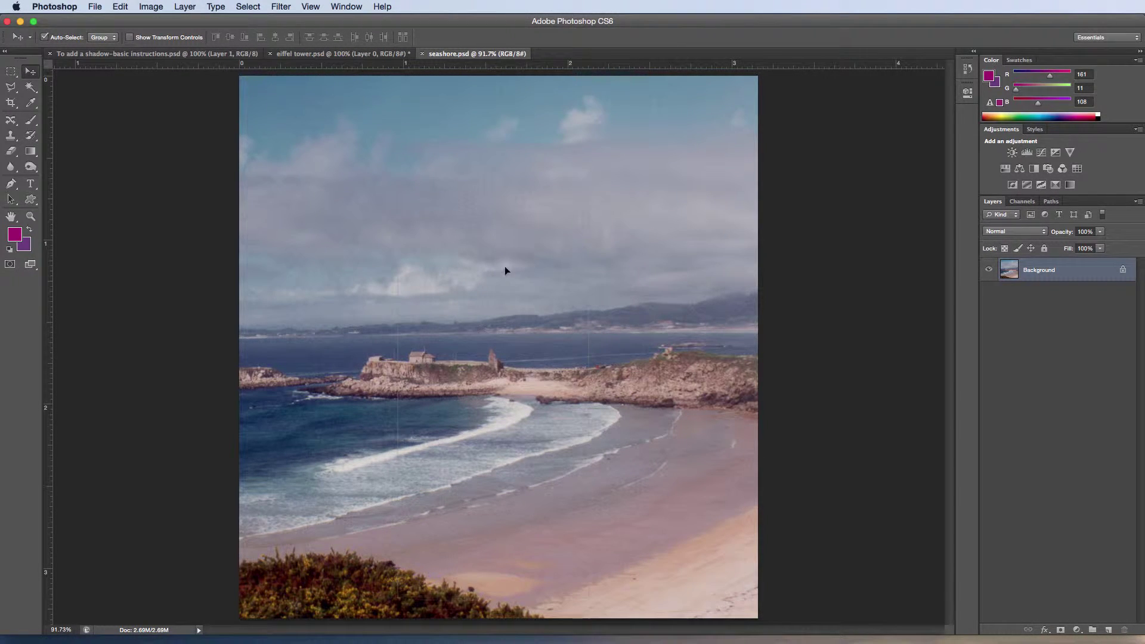
{"action": "left_click_drag", "start_coordinate": [502, 250], "coordinate": [518, 294]}
{"action": "left_click_drag", "start_coordinate": [478, 257], "coordinate": [479, 257]}
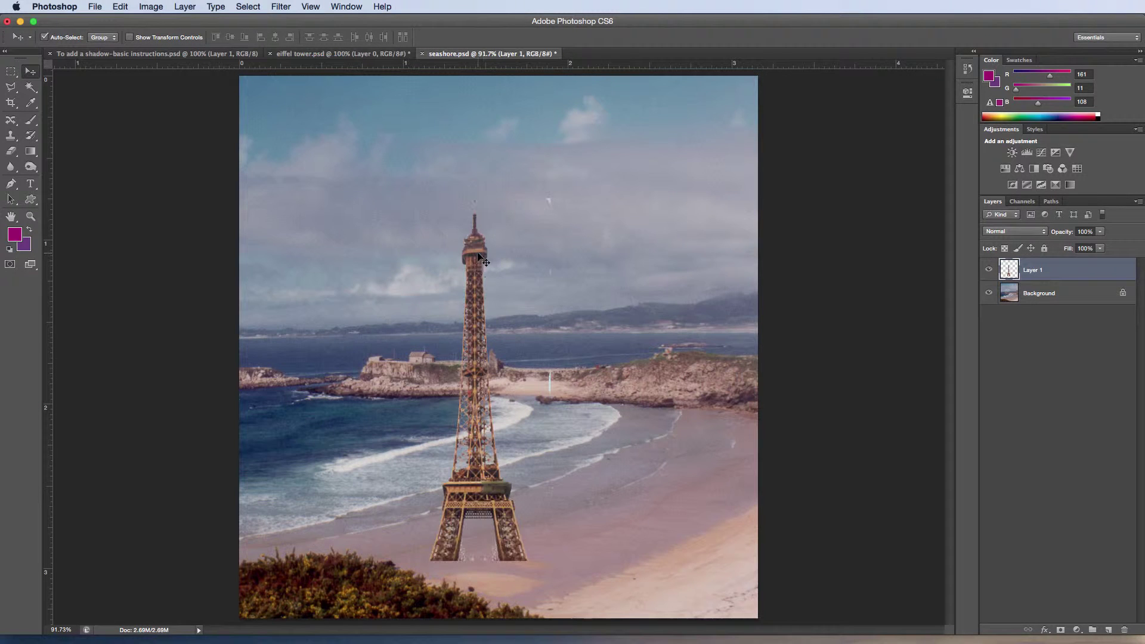
{"action": "left_click_drag", "start_coordinate": [476, 488], "coordinate": [471, 426]}
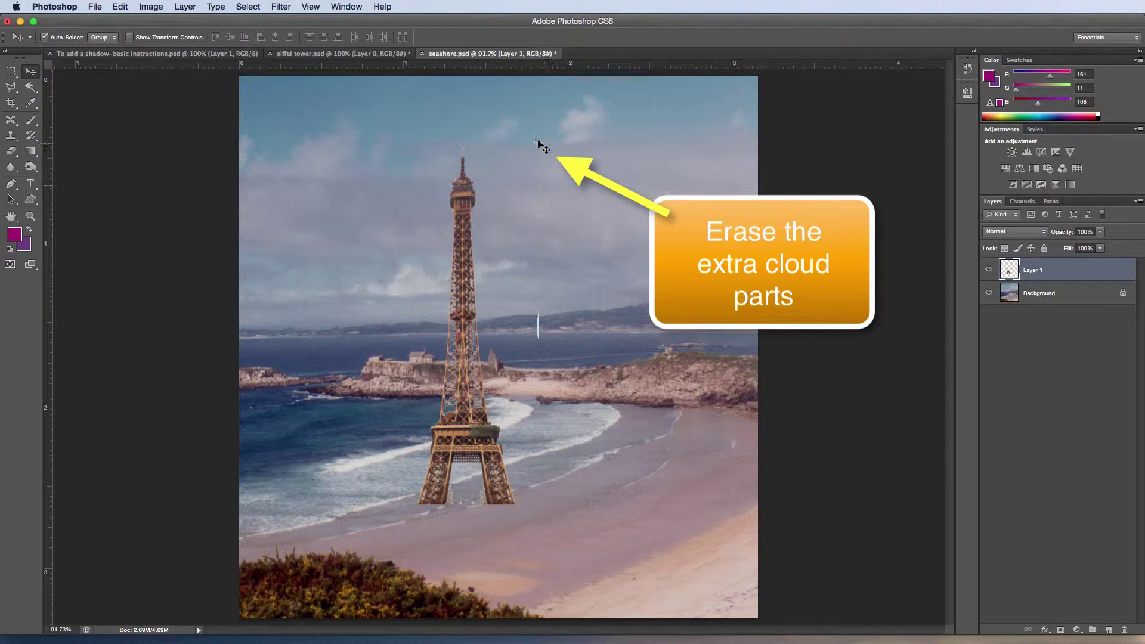
Step: Erase the leftover cloud fragments beside the tower on Layer 1 using an enlarged eraser brush
{"action": "left_click", "coordinate": [10, 152]}
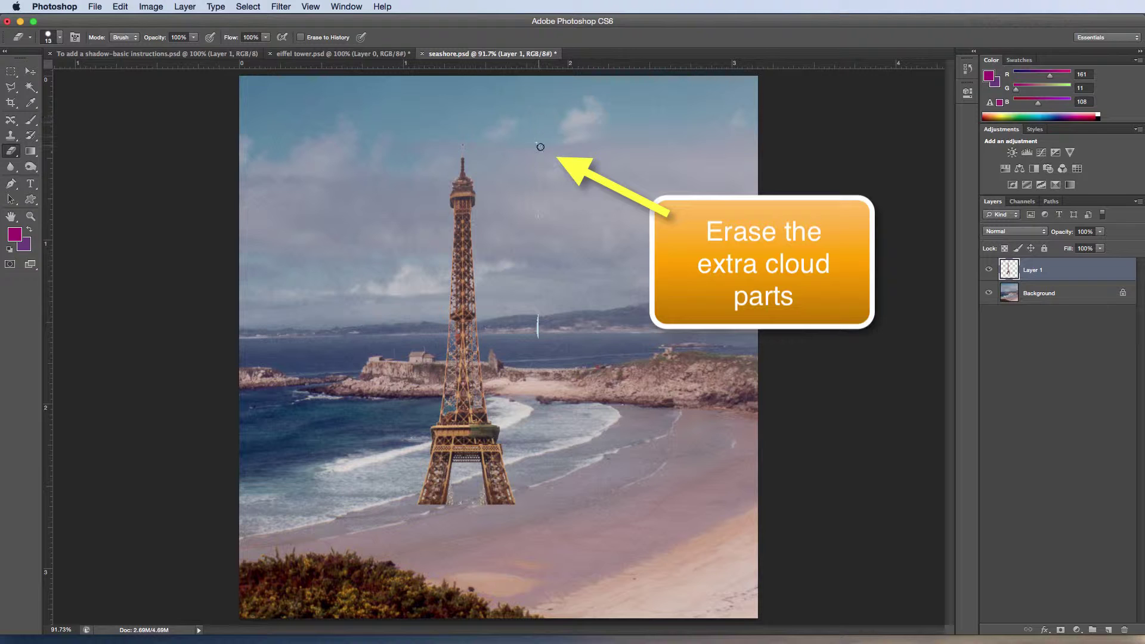
{"action": "key", "text": "bracketright"}
{"action": "key", "text": "bracketright"}
{"action": "key", "text": "bracketright"}
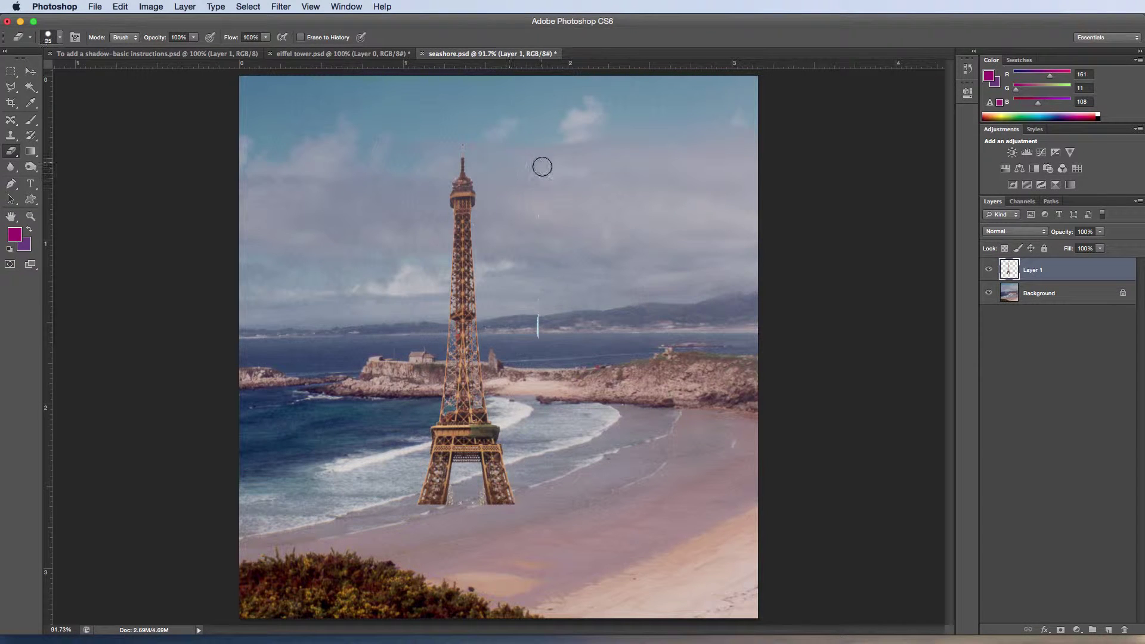
{"action": "mouse_move", "coordinate": [536, 292]}
{"action": "left_mouse_down"}
{"action": "mouse_move", "coordinate": [539, 364]}
{"action": "mouse_move", "coordinate": [538, 182]}
{"action": "left_mouse_up"}
Step: Scale the tower proportionally to about 65% with Free Transform and stand it on the rocky headland by the small buildings
{"action": "left_click", "coordinate": [30, 71]}
{"action": "left_click_drag", "start_coordinate": [477, 452], "coordinate": [432, 298]}
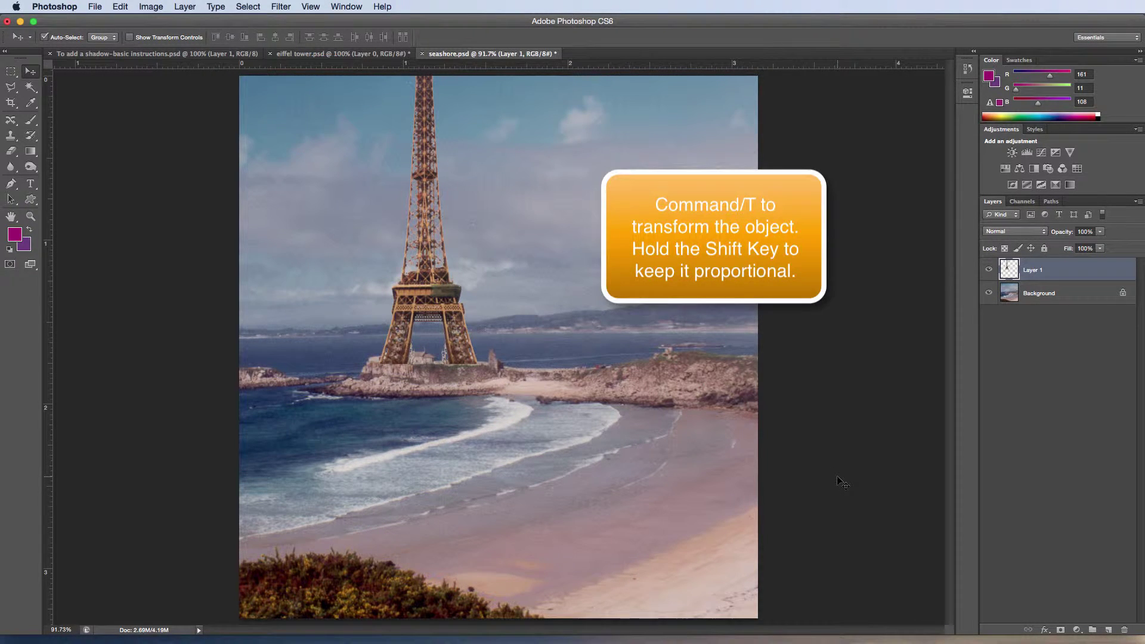
{"action": "key", "text": "super+t"}
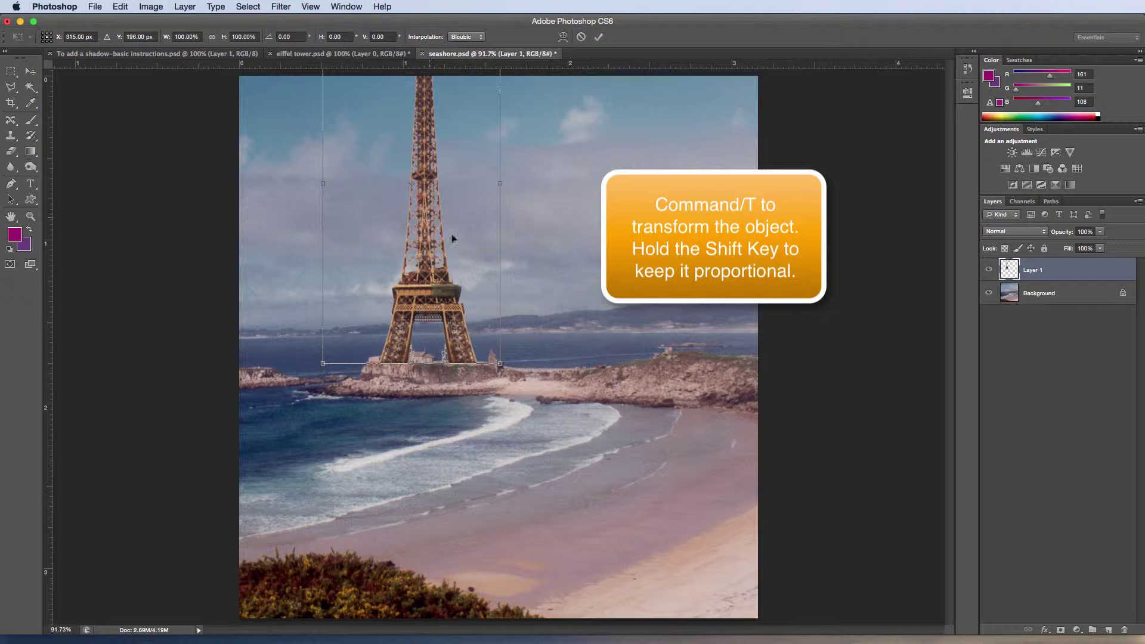
{"action": "left_click_drag", "start_coordinate": [452, 239], "coordinate": [477, 364]}
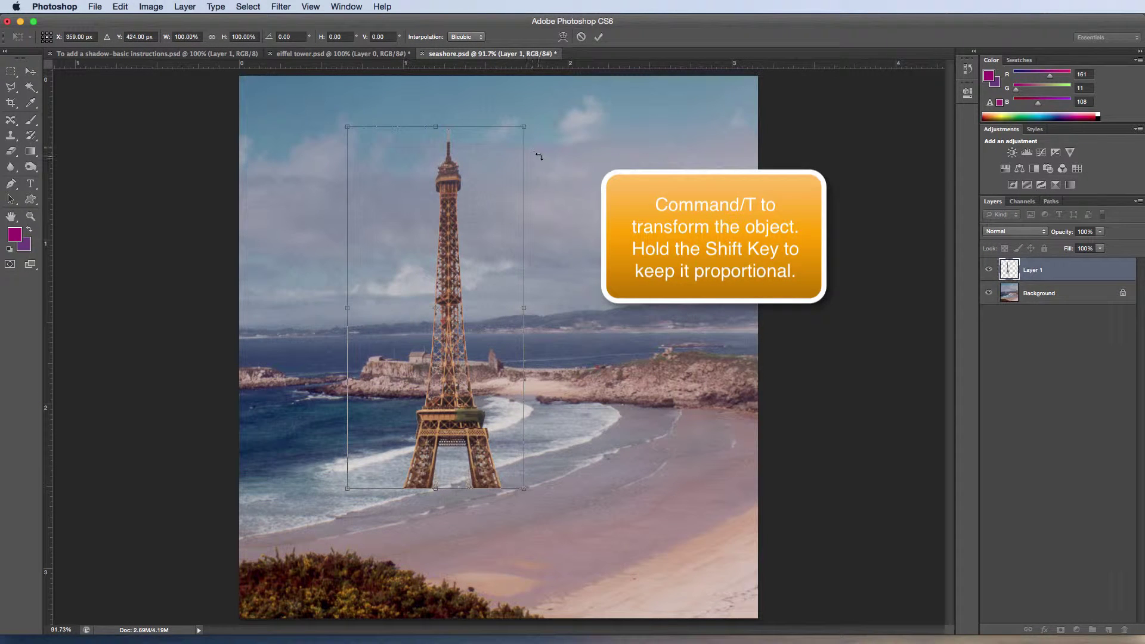
{"action": "left_click_drag", "start_coordinate": [525, 129], "coordinate": [456, 264]}
{"action": "left_click_drag", "start_coordinate": [417, 433], "coordinate": [425, 306]}
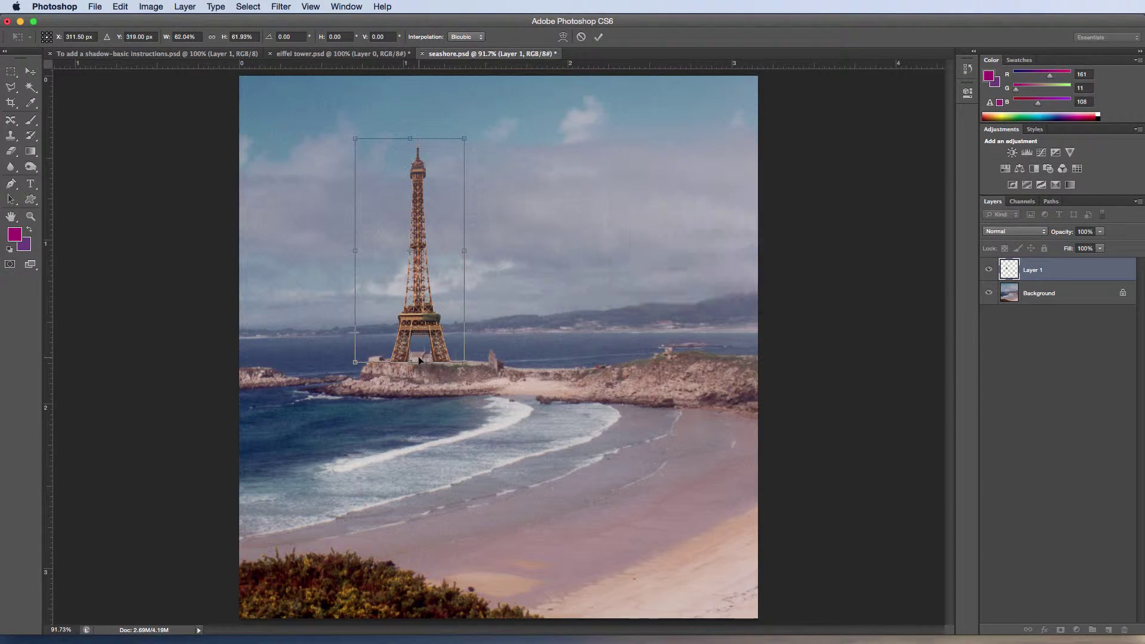
{"action": "left_click_drag", "start_coordinate": [465, 140], "coordinate": [469, 125]}
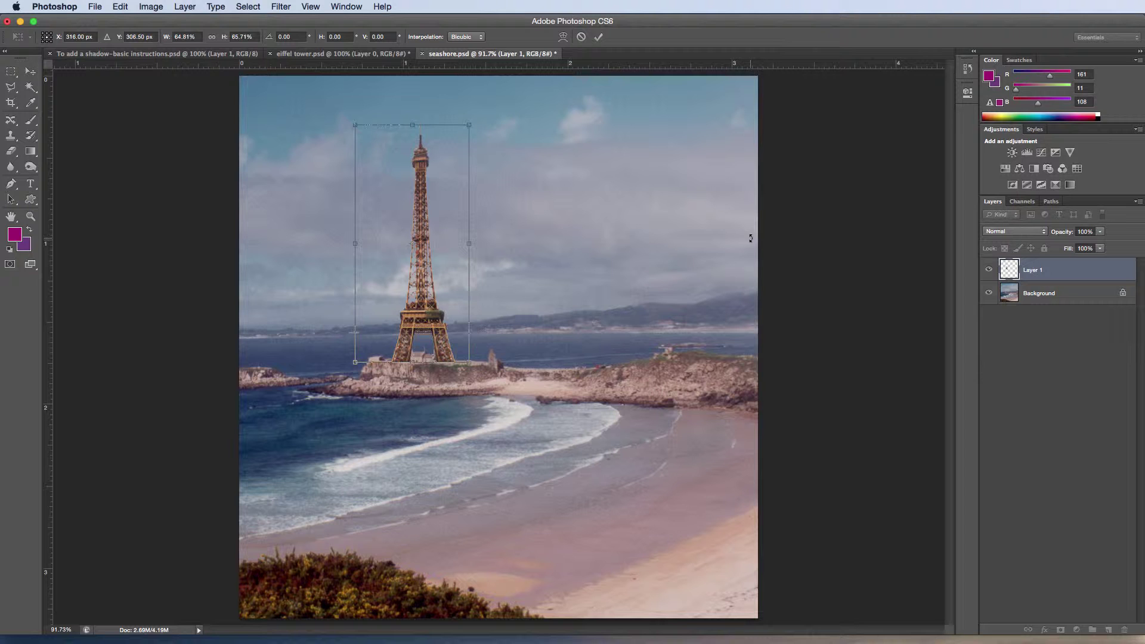
{"action": "key", "text": "Return"}
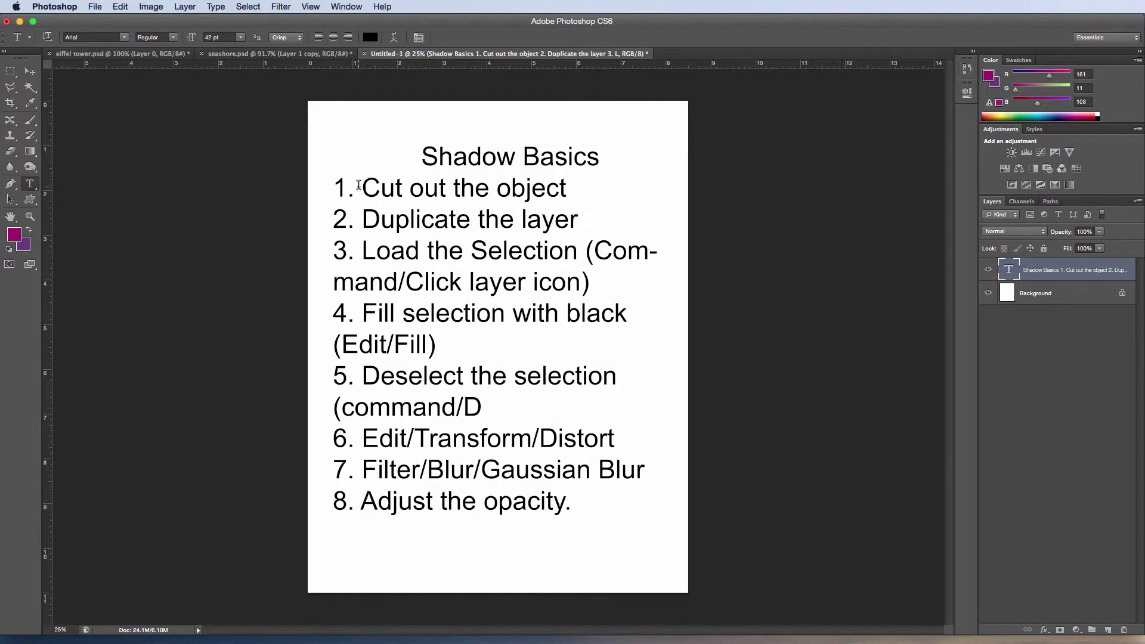
{"action": "left_click_drag", "start_coordinate": [364, 190], "coordinate": [567, 190]}
{"action": "left_click_drag", "start_coordinate": [362, 220], "coordinate": [587, 221]}
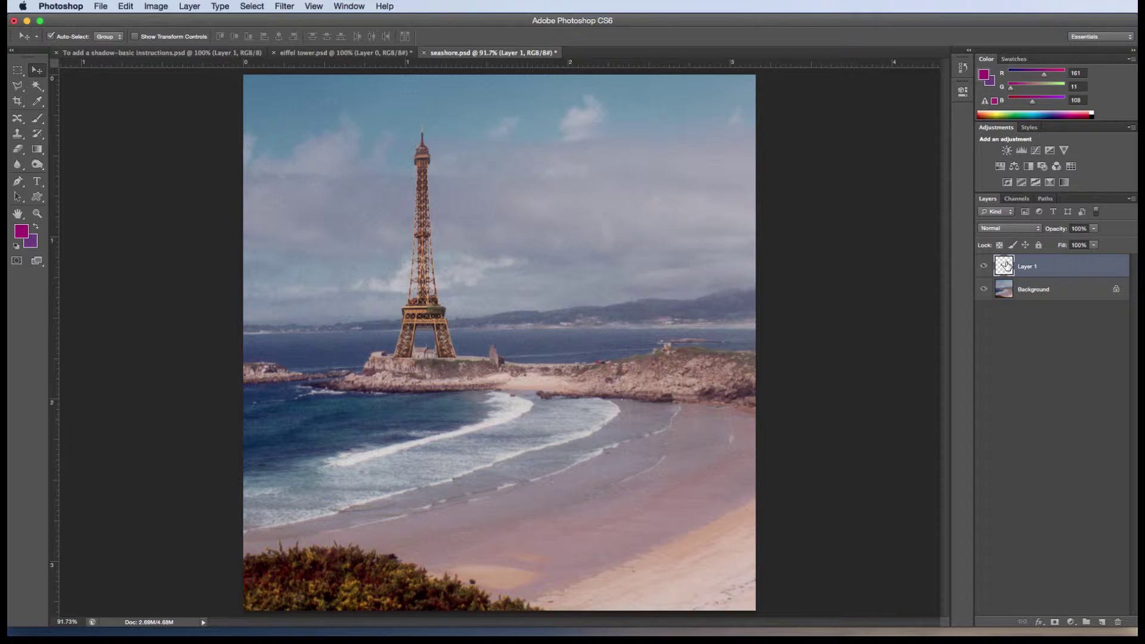
Step: Duplicate Layer 1 and load the tower's outline from Layer 1 copy as a selection
{"action": "left_click_drag", "start_coordinate": [1009, 266], "coordinate": [1012, 563]}
{"action": "left_click_drag", "start_coordinate": [1125, 568], "coordinate": [1102, 622]}
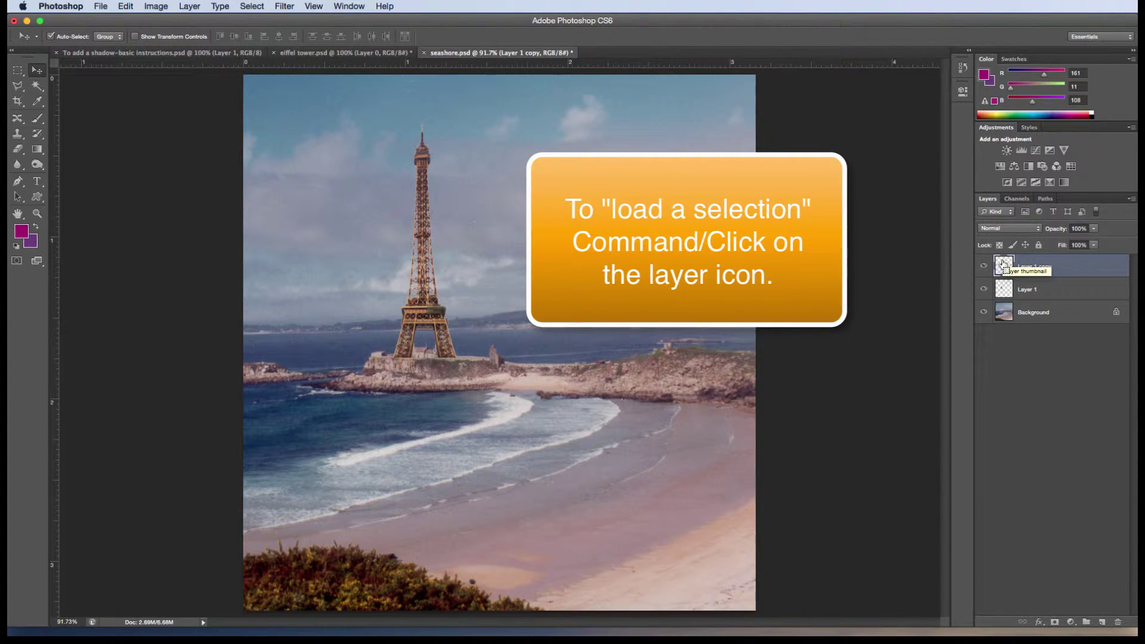
{"action": "left_click", "coordinate": [1004, 264], "text": "super"}
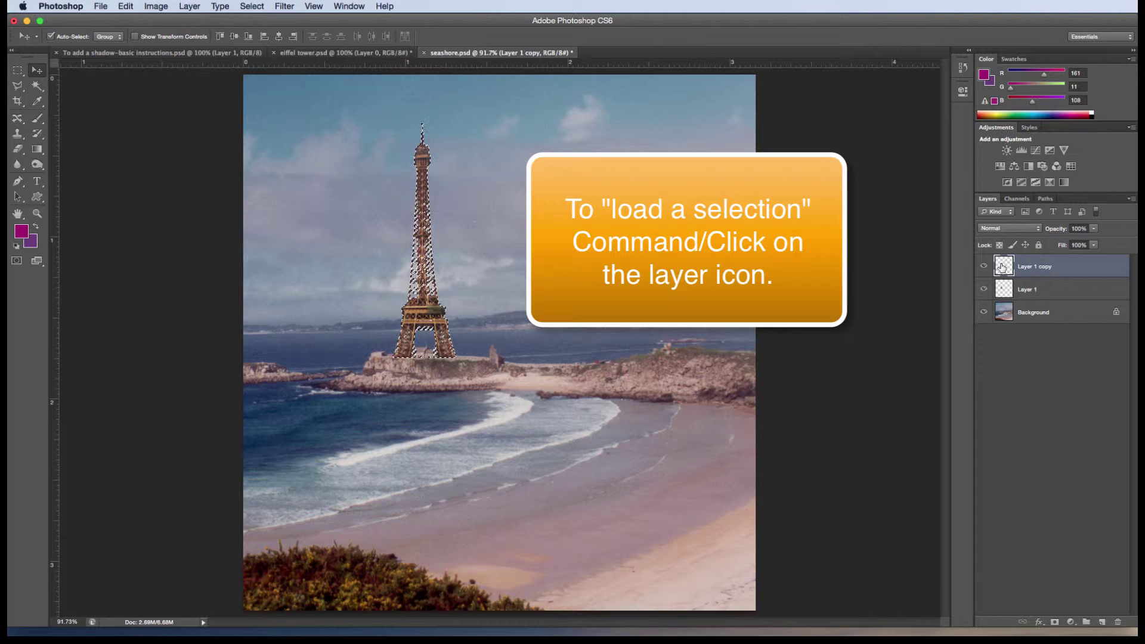
Step: Hide Layer 1 and the Background, leaving only Layer 1 copy shown with the tower selection active
{"action": "left_click", "coordinate": [984, 290]}
{"action": "left_click", "coordinate": [984, 312]}
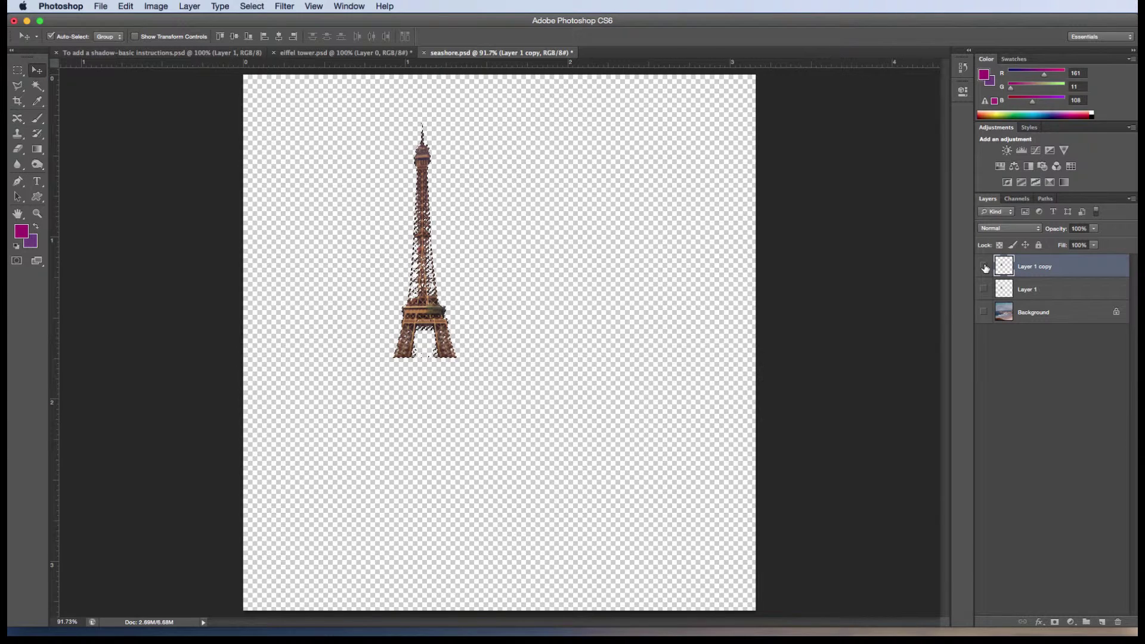
{"action": "left_click", "coordinate": [985, 266]}
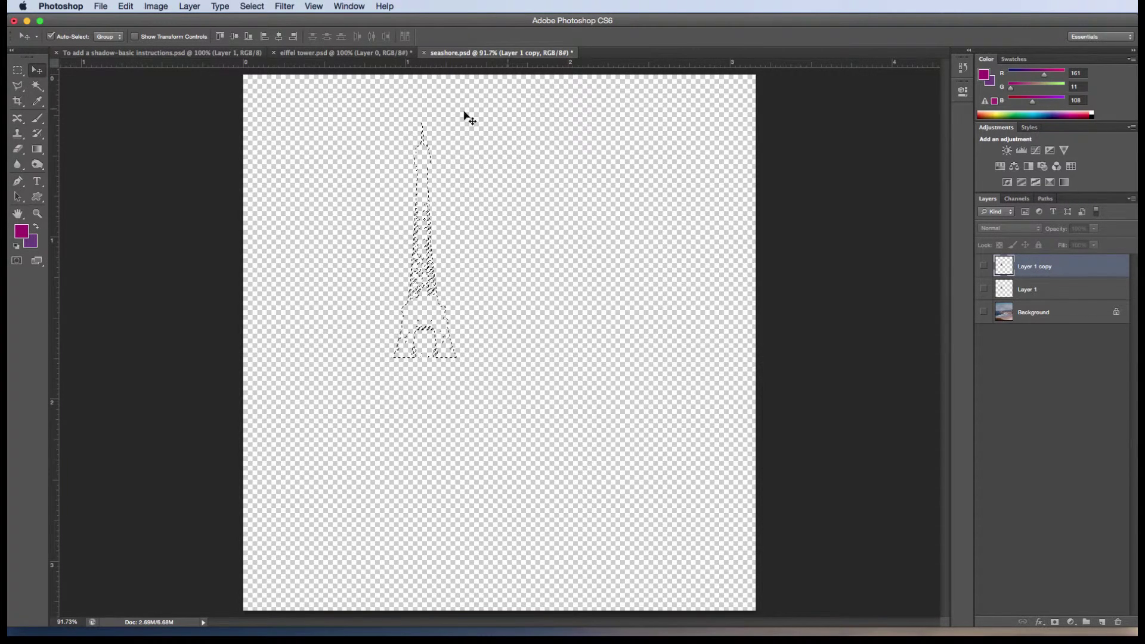
{"action": "left_click", "coordinate": [985, 266]}
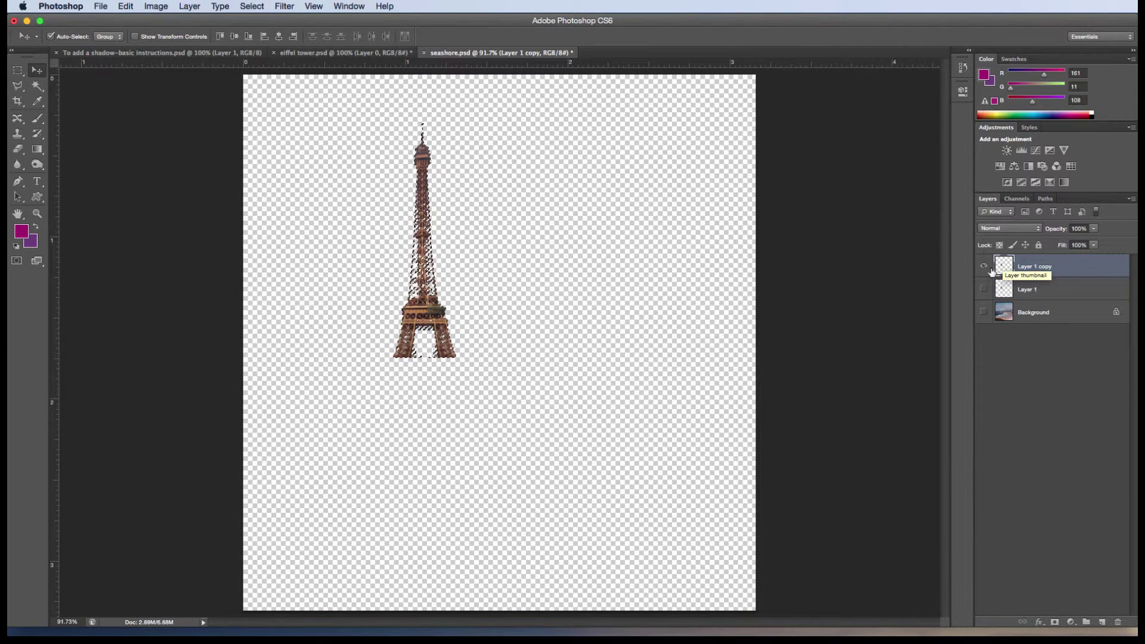
Step: Fill the tower selection on Layer 1 copy with black in Normal mode at 100% opacity, and deselect
{"action": "left_click", "coordinate": [157, 7]}
{"action": "mouse_move", "coordinate": [126, 7]}
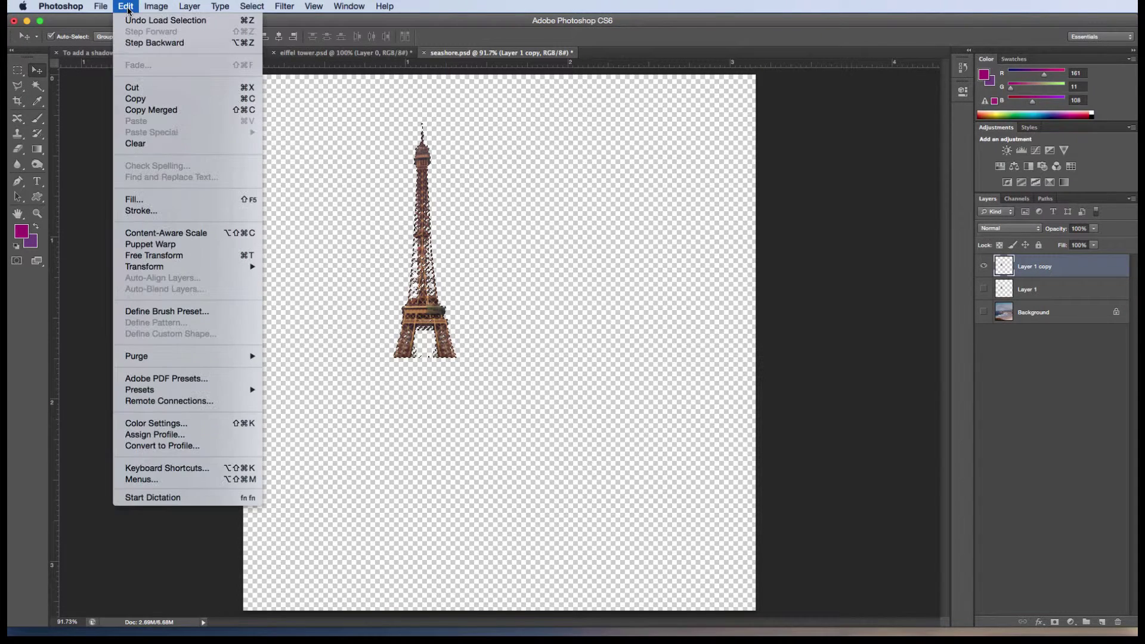
{"action": "left_click", "coordinate": [159, 204]}
{"action": "left_click", "coordinate": [729, 357]}
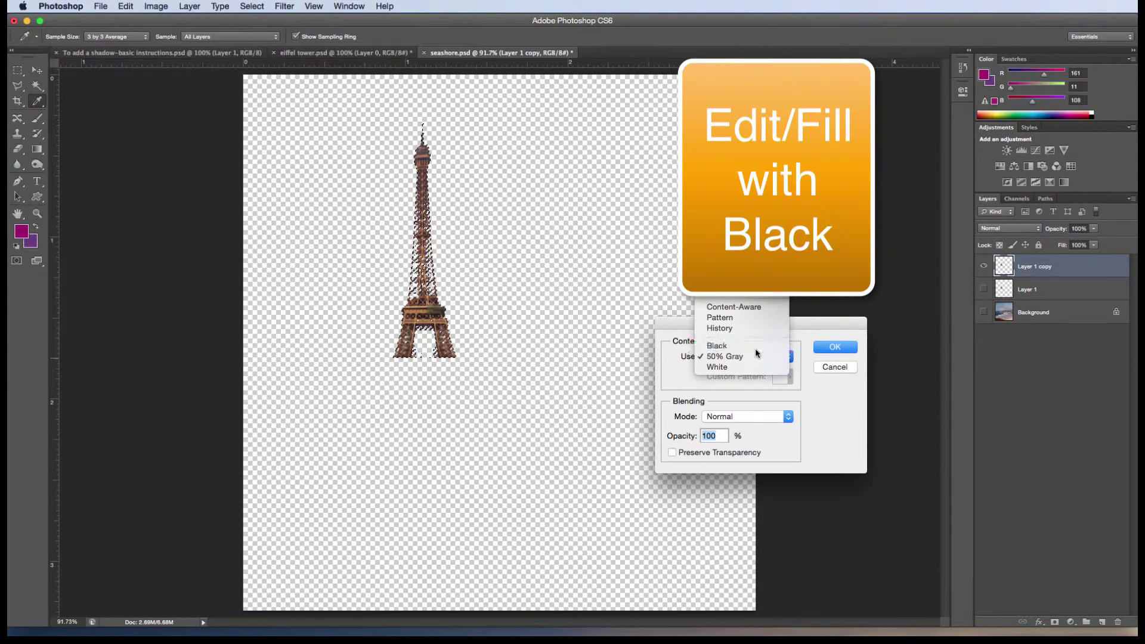
{"action": "left_click", "coordinate": [756, 349]}
{"action": "left_click", "coordinate": [835, 348]}
{"action": "key", "text": "v"}
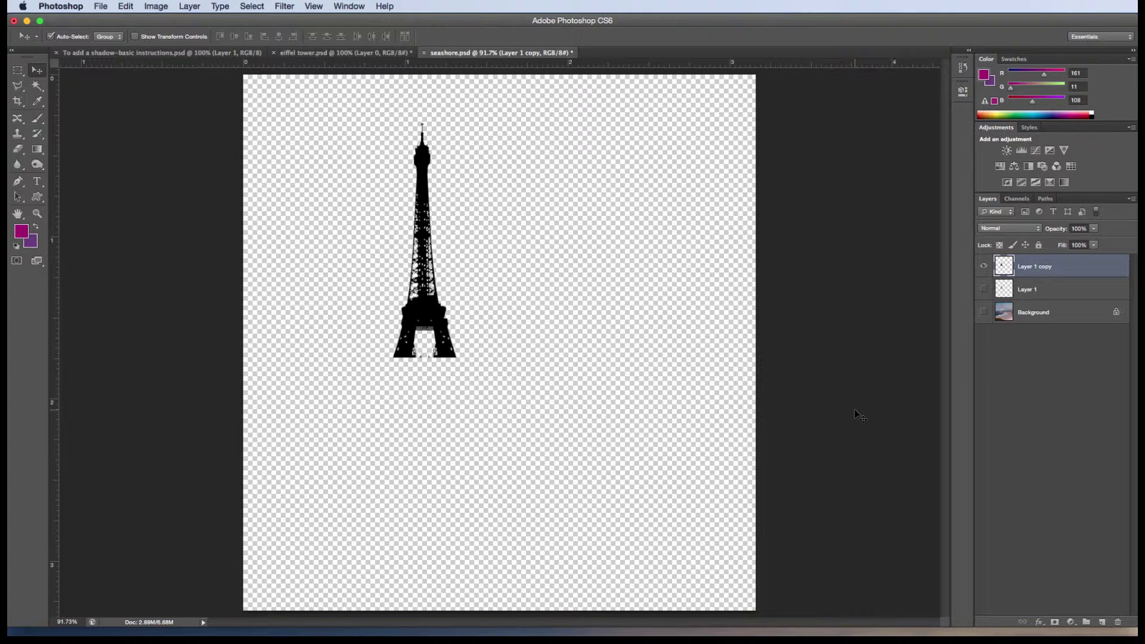
Step: Make Layer 1 and the Background visible again, and check the two tower layers by hiding and reshowing them
{"action": "left_click", "coordinate": [984, 289]}
{"action": "left_click", "coordinate": [983, 312]}
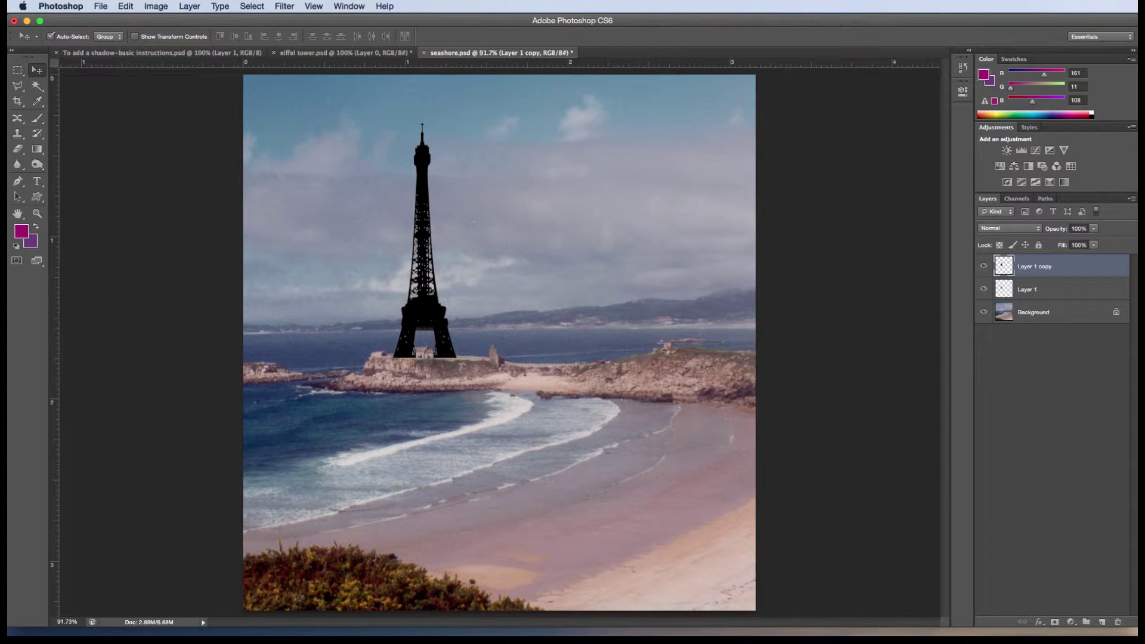
{"action": "left_click", "coordinate": [985, 266]}
{"action": "left_click", "coordinate": [985, 290]}
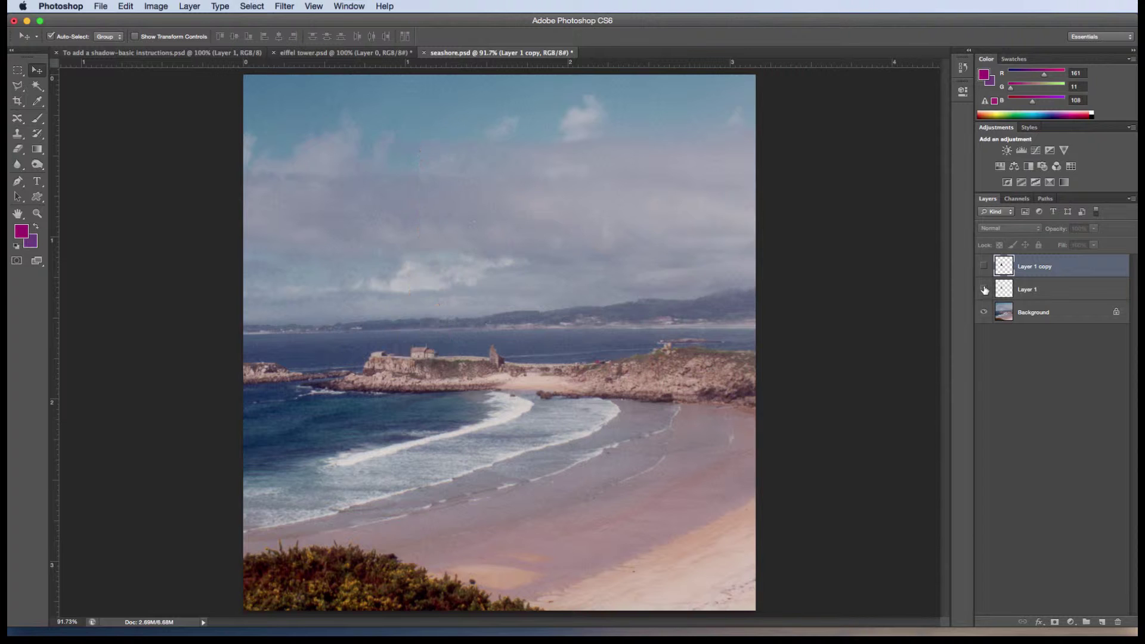
{"action": "left_click", "coordinate": [984, 290]}
{"action": "left_click", "coordinate": [985, 267]}
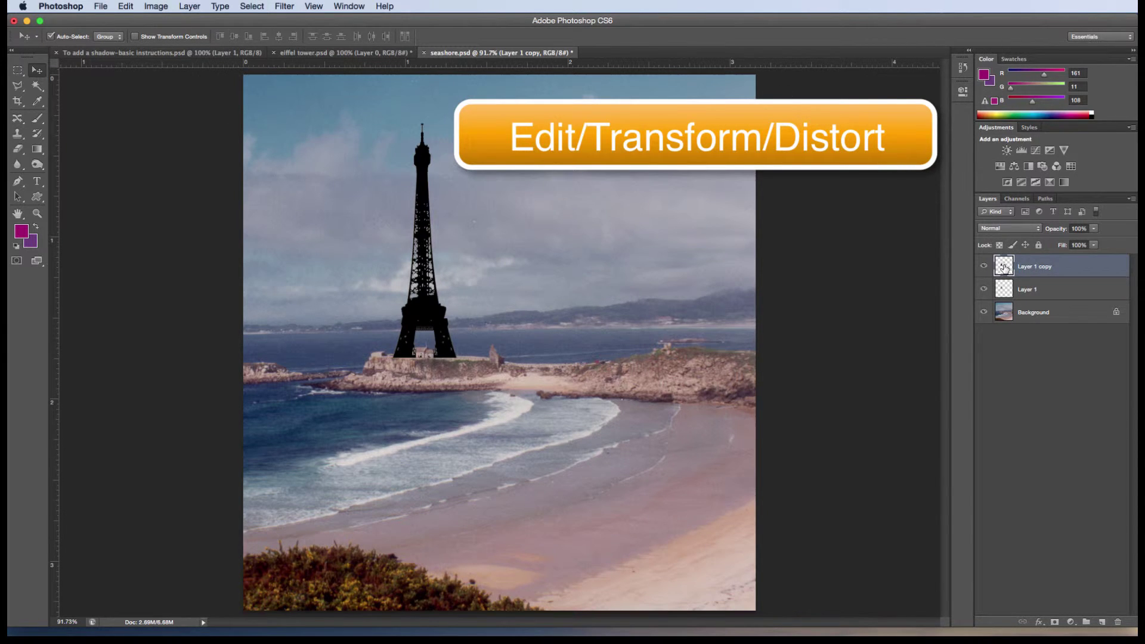
{"action": "left_click", "coordinate": [983, 266]}
{"action": "left_click", "coordinate": [984, 266]}
Step: Distort the black tower on Layer 1 copy downward from its base to about -63% height and 44° skew, across the water toward the beach
{"action": "left_click", "coordinate": [154, 7]}
{"action": "mouse_move", "coordinate": [127, 7]}
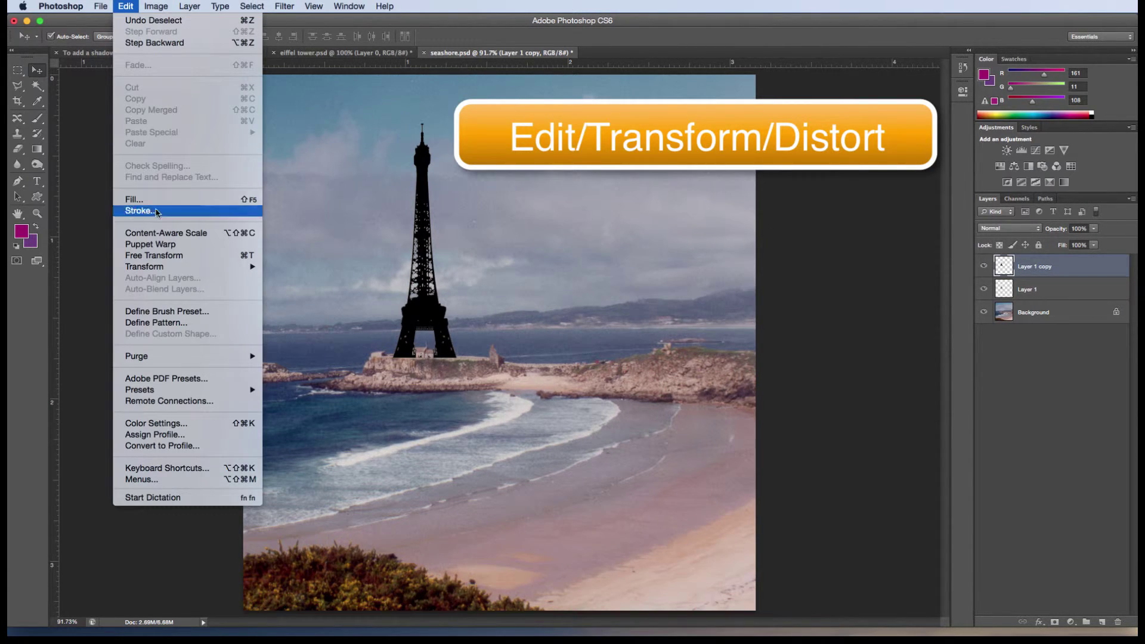
{"action": "mouse_move", "coordinate": [226, 266]}
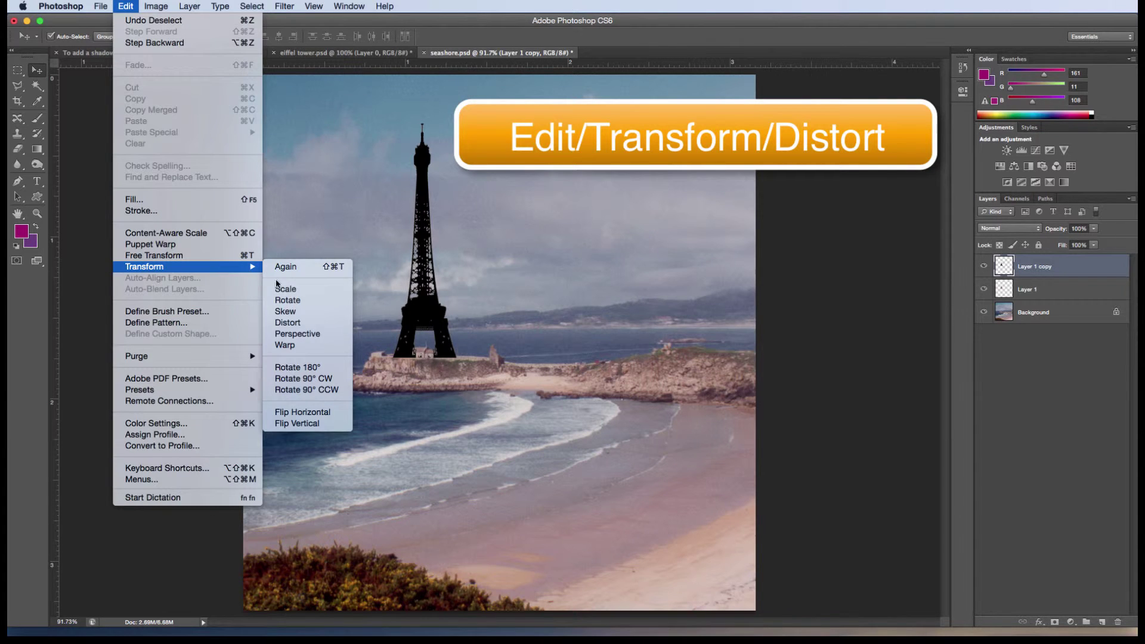
{"action": "left_click", "coordinate": [294, 324]}
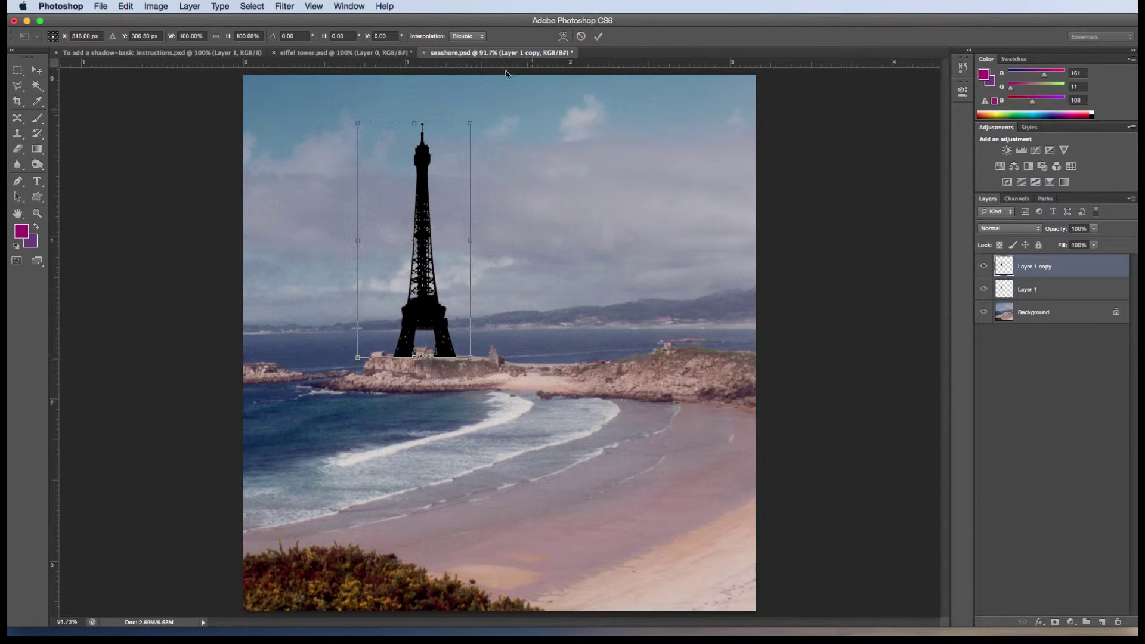
{"action": "left_click_drag", "start_coordinate": [414, 127], "coordinate": [559, 510]}
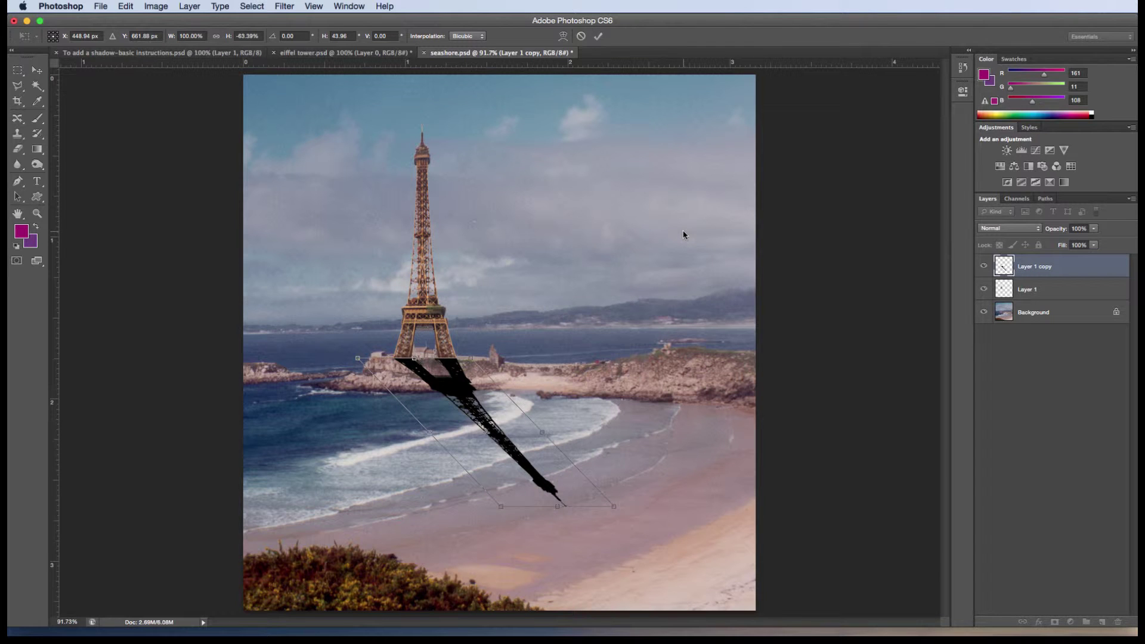
{"action": "key", "text": "Return"}
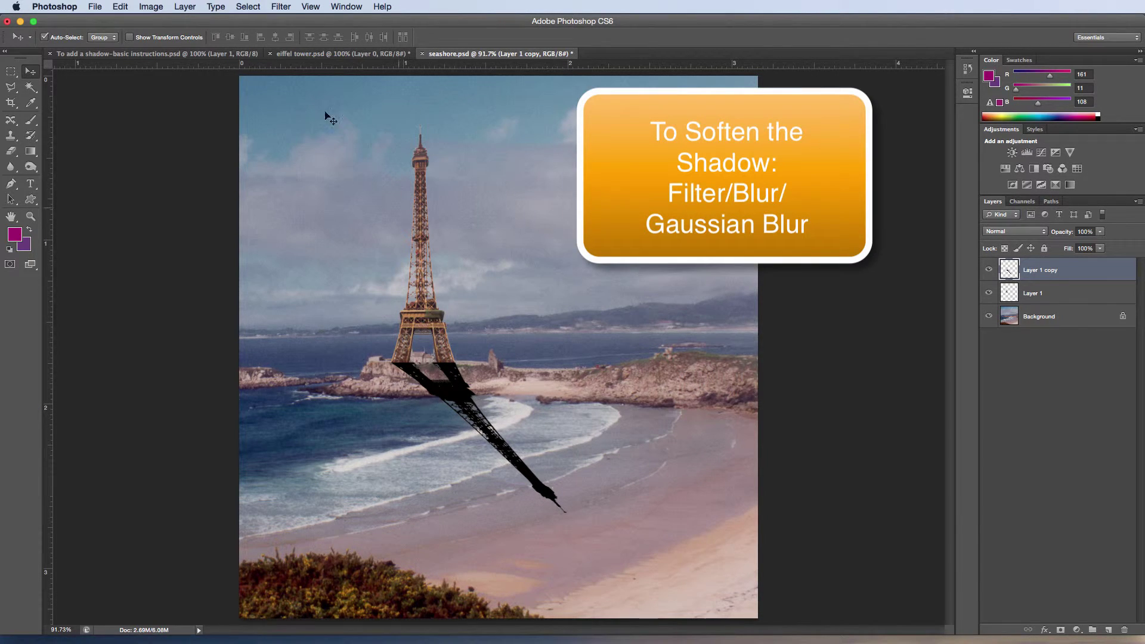
Step: Soften the shadow on Layer 1 copy with a Gaussian Blur of 10.1 pixels radius
{"action": "left_click", "coordinate": [280, 7]}
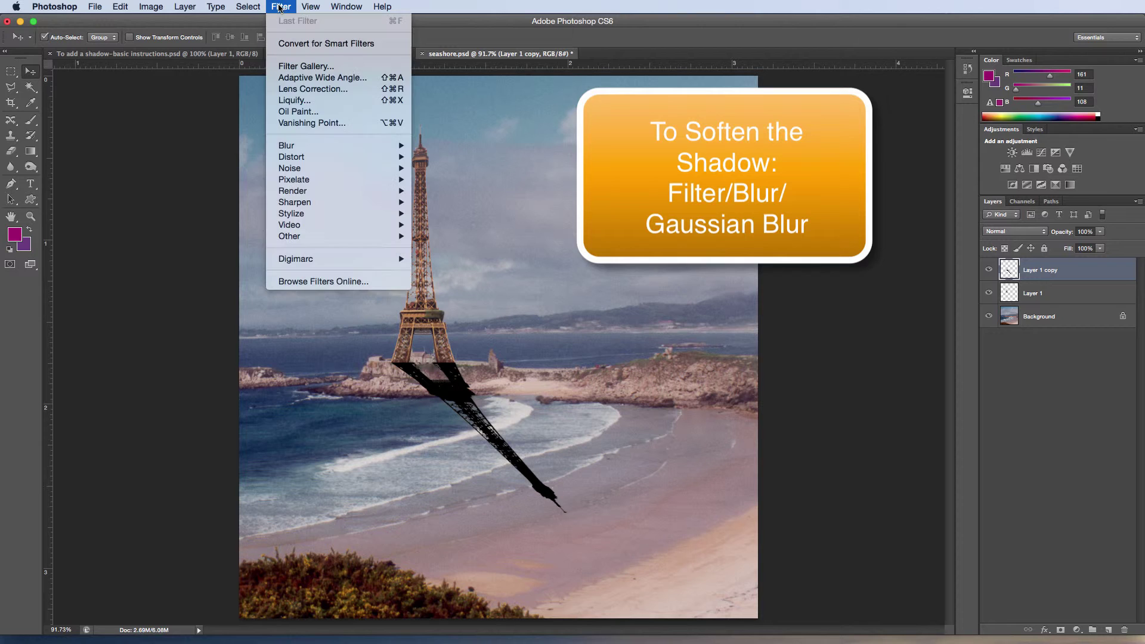
{"action": "mouse_move", "coordinate": [311, 146]}
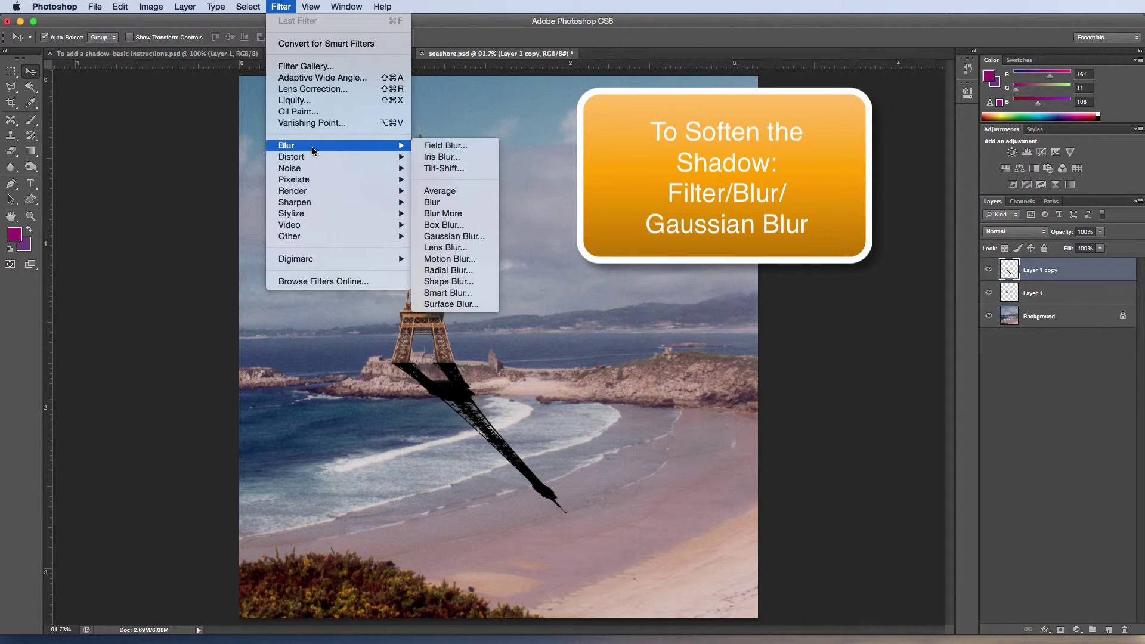
{"action": "left_click", "coordinate": [445, 237]}
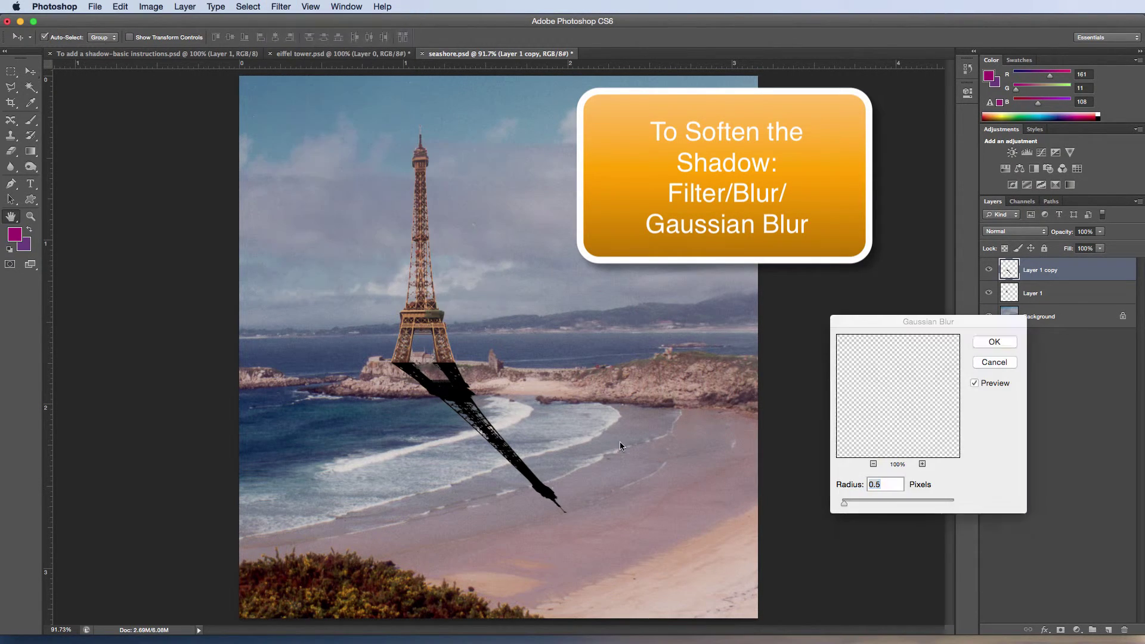
{"action": "left_click_drag", "start_coordinate": [844, 503], "coordinate": [888, 509]}
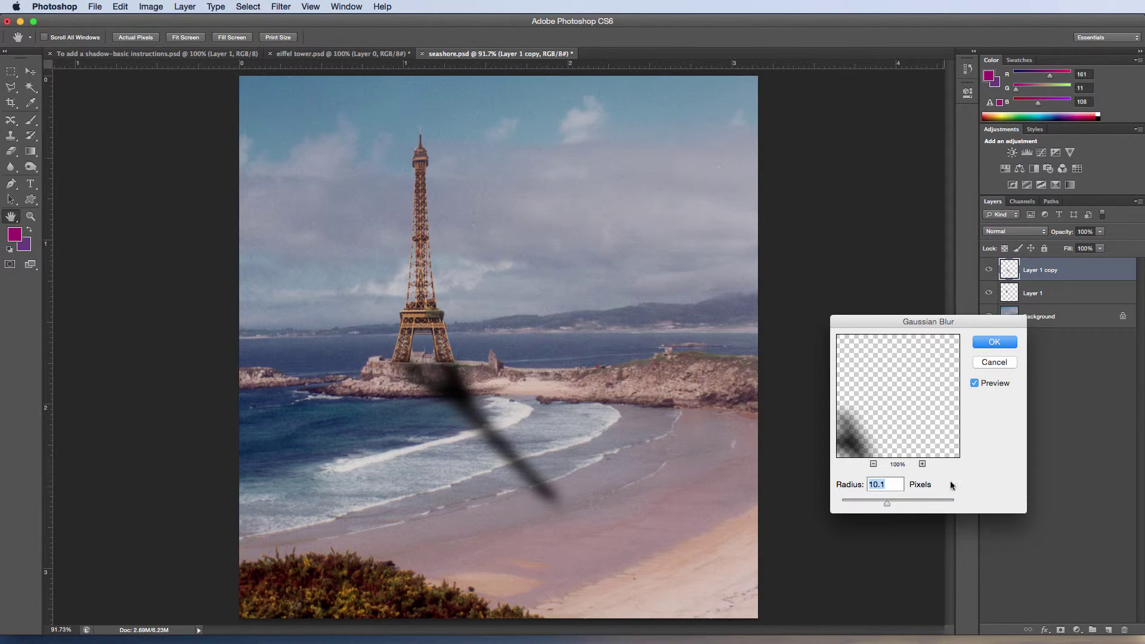
{"action": "left_click", "coordinate": [994, 343]}
{"action": "key", "text": "v"}
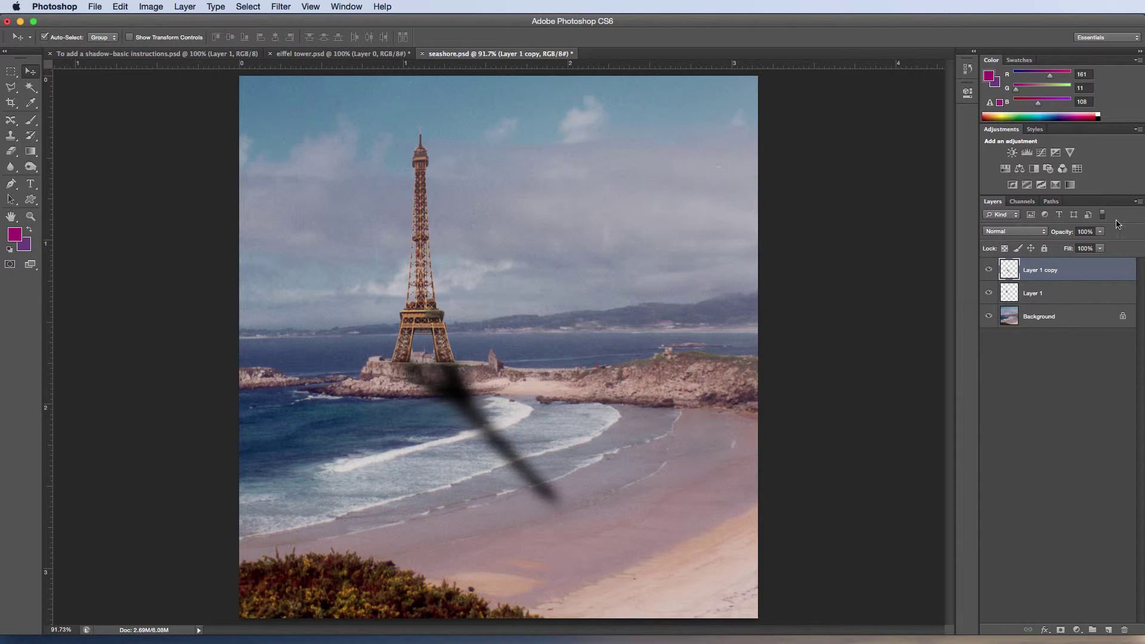
Step: Lower the shadow layer's opacity to 67% and set its blending mode to Overlay
{"action": "left_click", "coordinate": [1101, 232]}
{"action": "left_click_drag", "start_coordinate": [1105, 247], "coordinate": [1090, 251]}
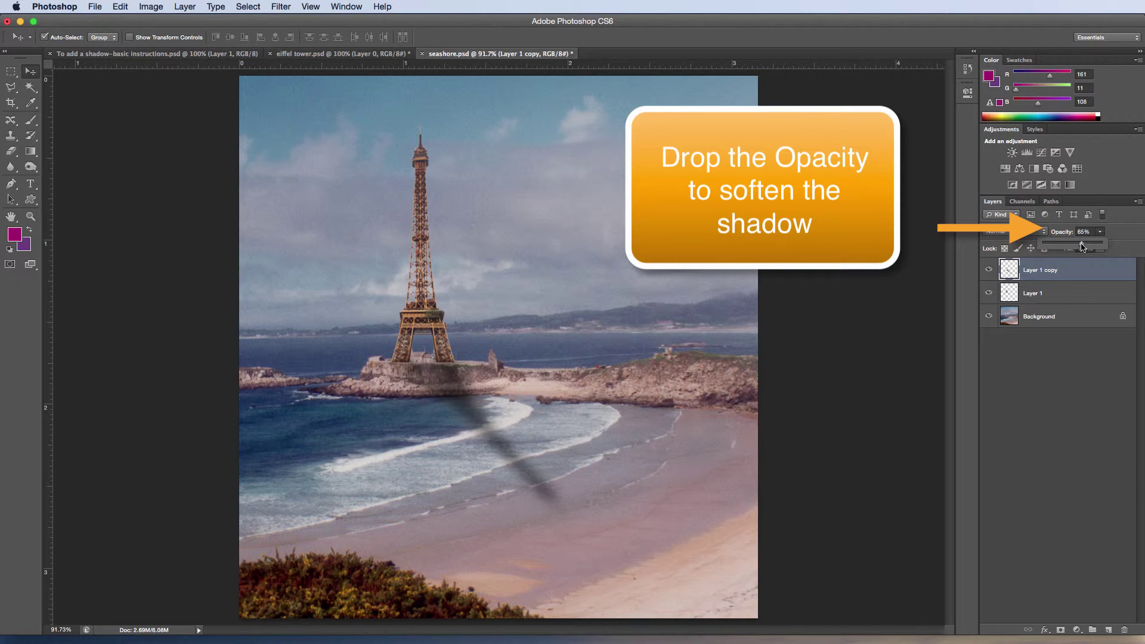
{"action": "left_click_drag", "start_coordinate": [1083, 247], "coordinate": [1084, 247]}
{"action": "left_click", "coordinate": [999, 234]}
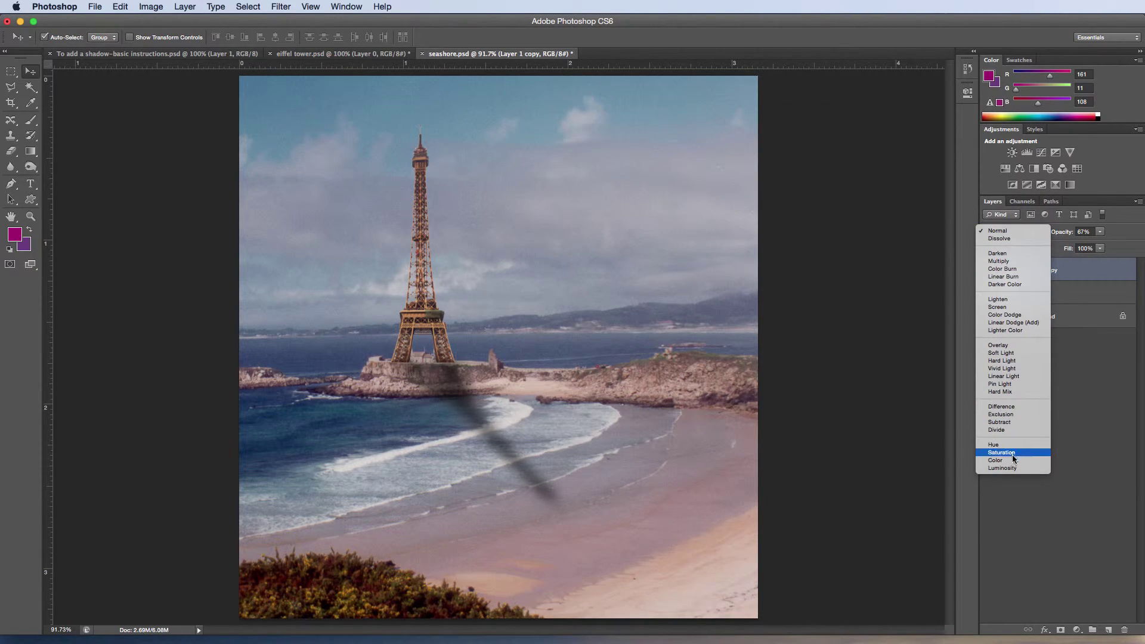
{"action": "left_click", "coordinate": [998, 345]}
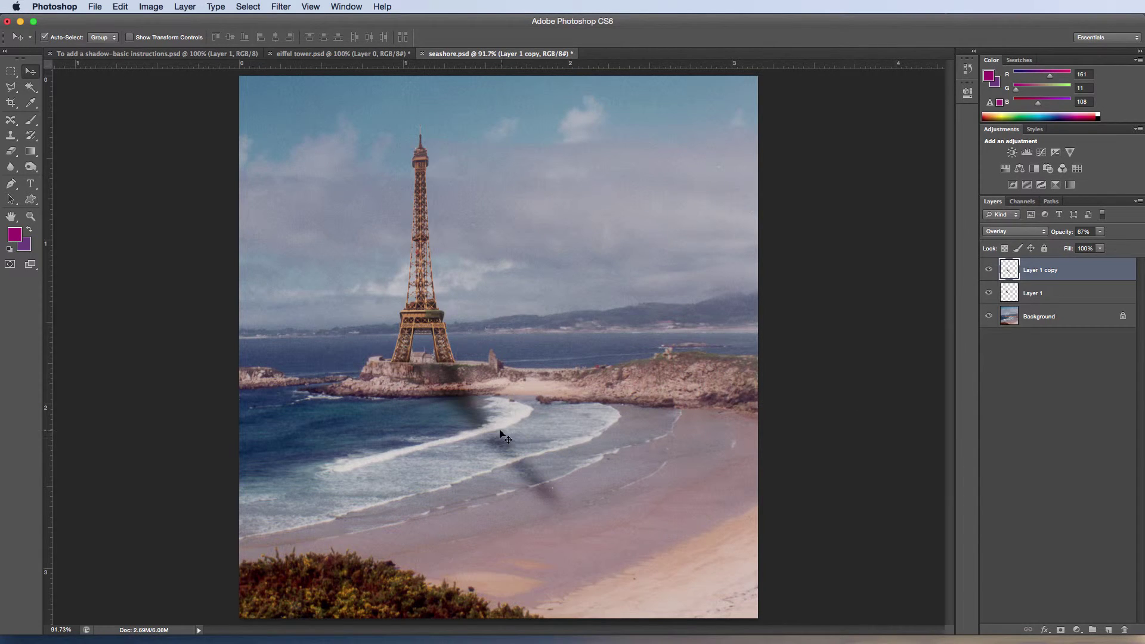